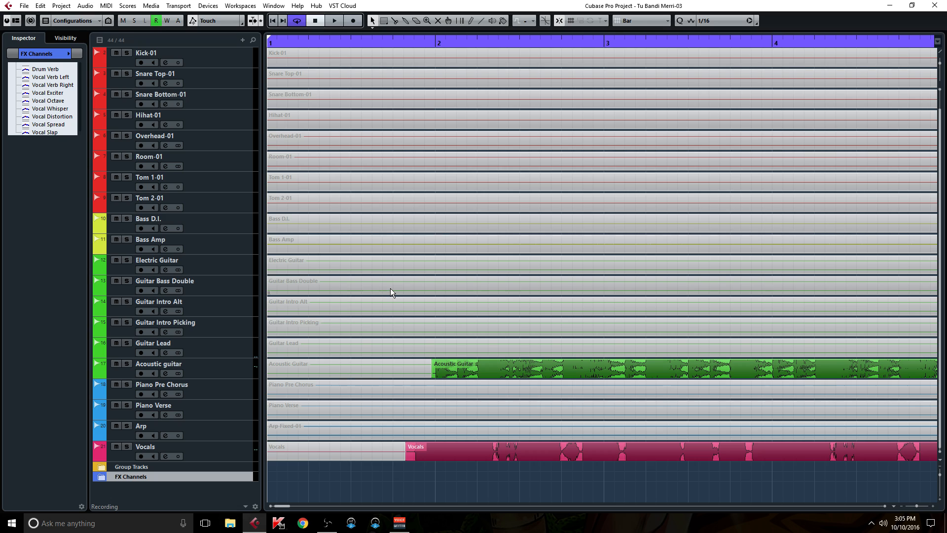
Open the Vocals channel settings and set up an FX channel for its first send, naming it Vocal Delay
{"action": "left_click", "coordinate": [166, 456]}
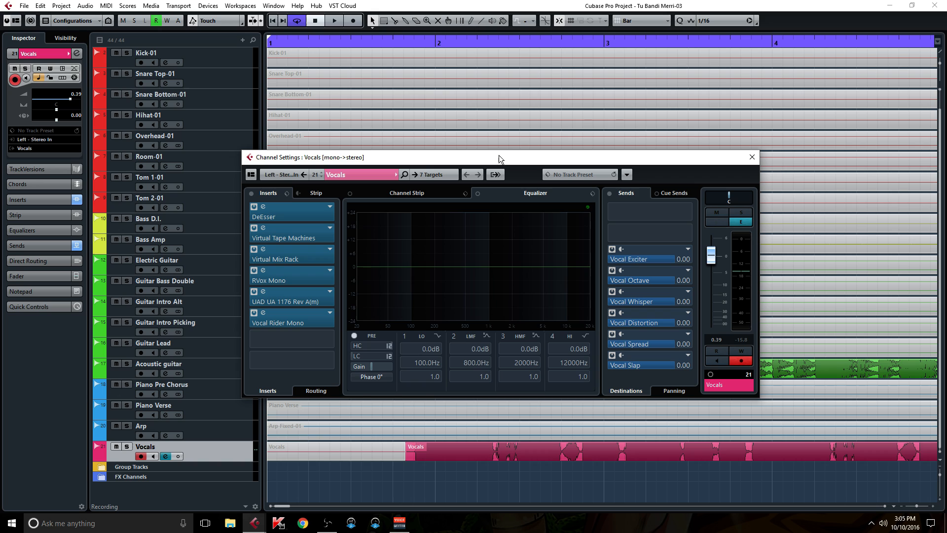
{"action": "left_click_drag", "start_coordinate": [504, 157], "coordinate": [547, 166]}
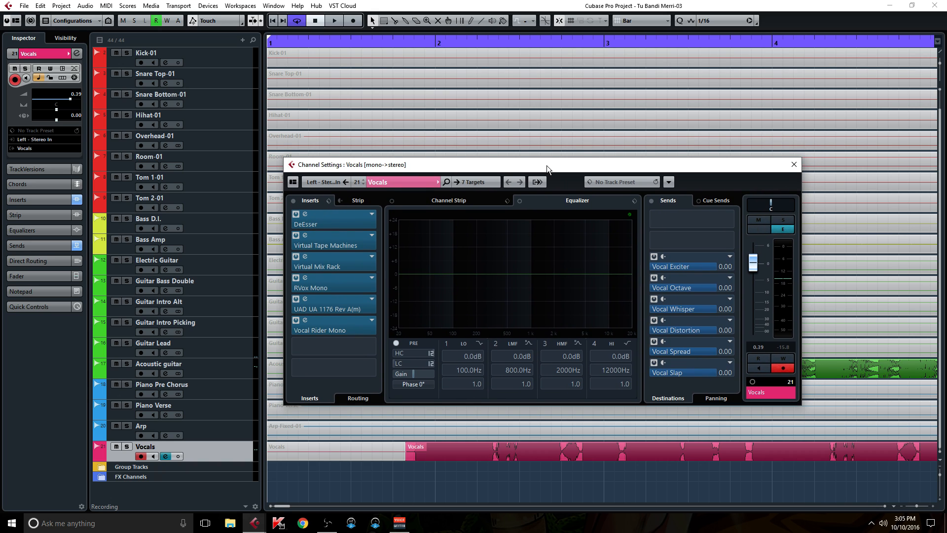
{"action": "right_click", "coordinate": [697, 220]}
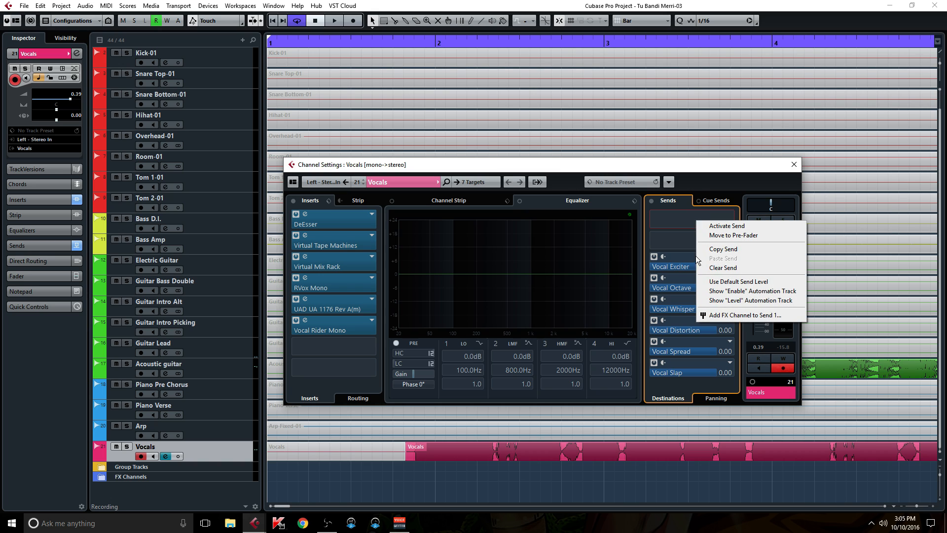
{"action": "left_click", "coordinate": [718, 316]}
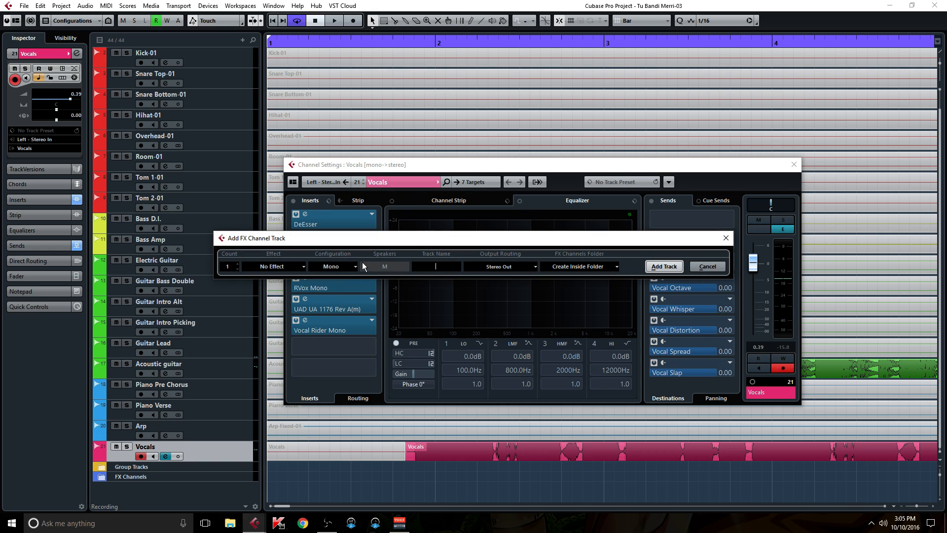
{"action": "left_click", "coordinate": [442, 266]}
{"action": "type", "text": "Vocal Delay"}
Find H-Delay Mono, choose it as the effect, and add the mono FX channel track routed to Stereo Out
{"action": "left_click", "coordinate": [303, 267]}
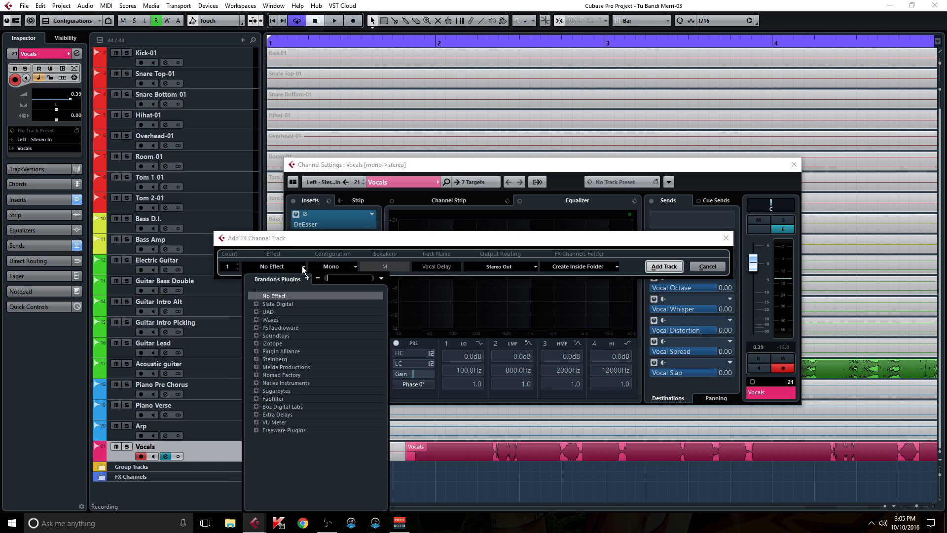
{"action": "left_click", "coordinate": [256, 328]}
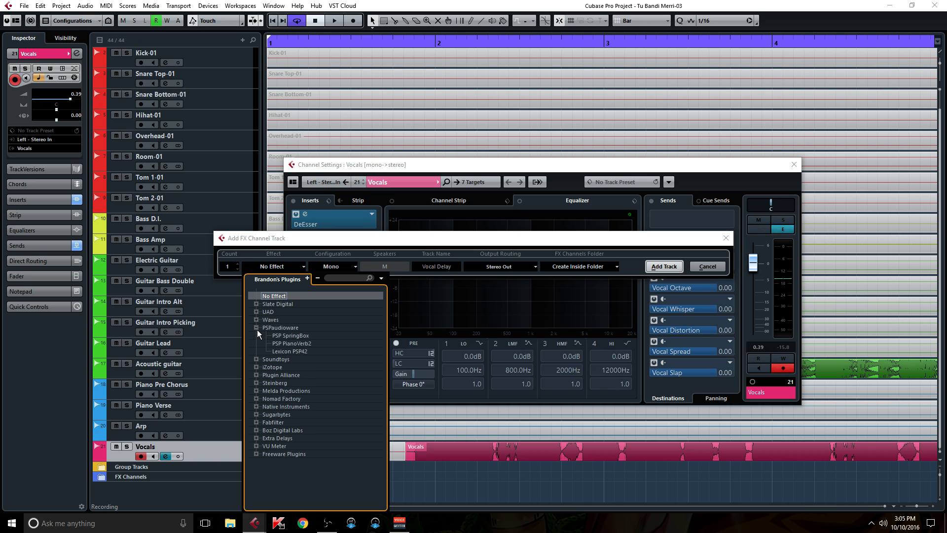
{"action": "left_click", "coordinate": [345, 279]}
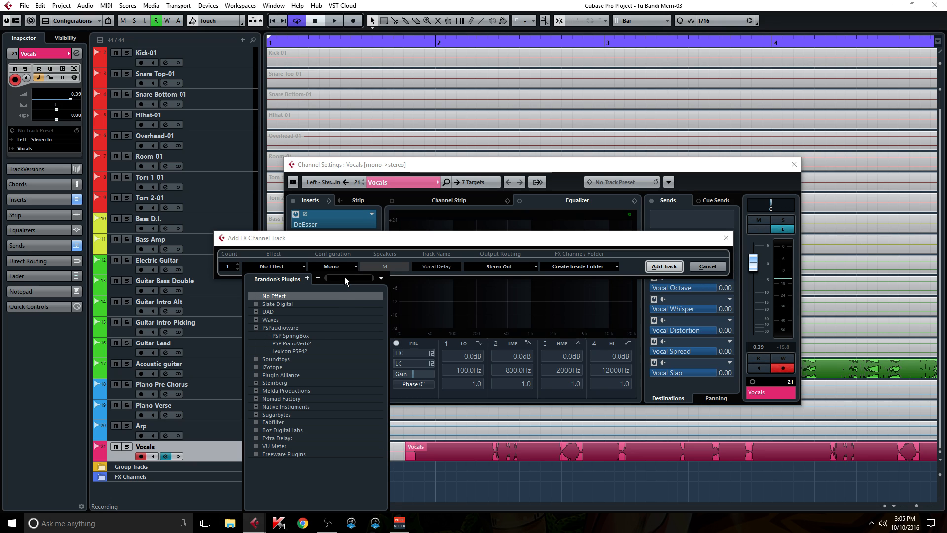
{"action": "type", "text": "H"}
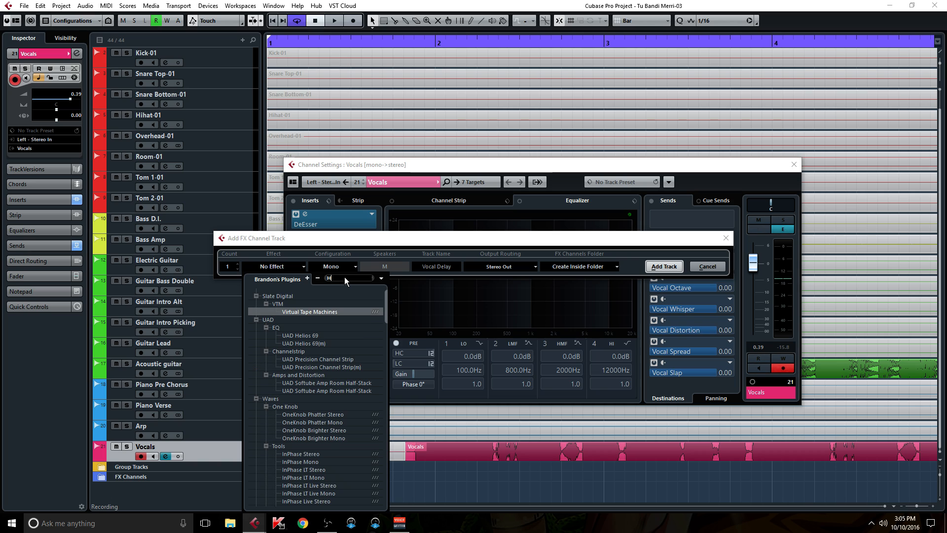
{"action": "type", "text": "-De"}
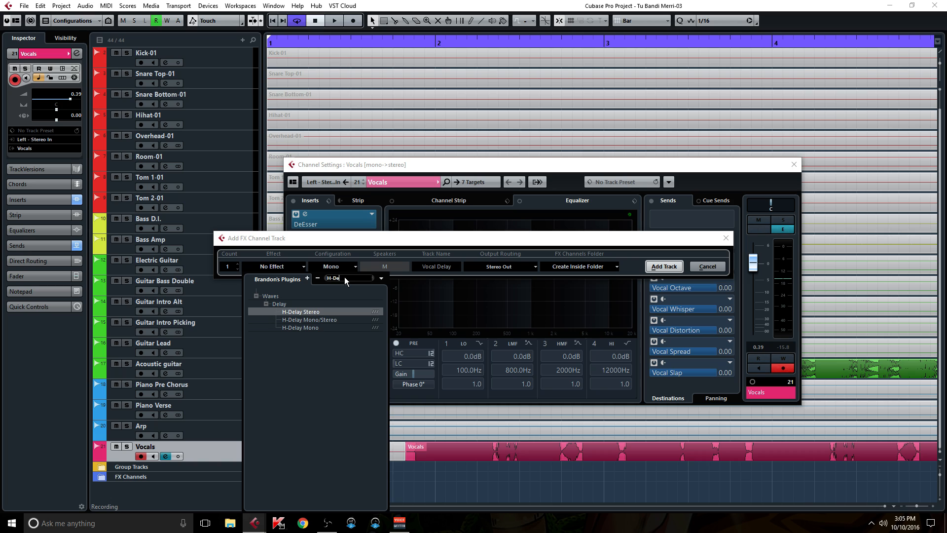
{"action": "left_click", "coordinate": [310, 327]}
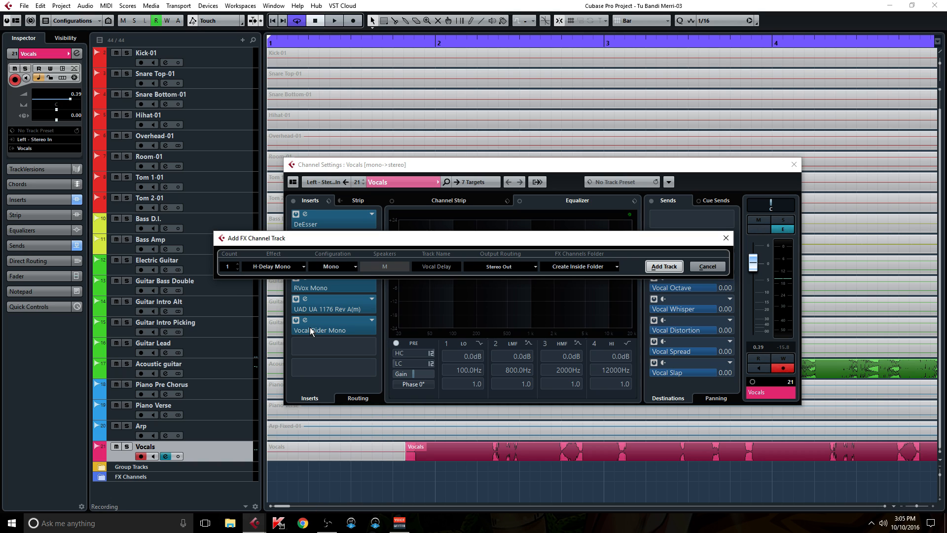
{"action": "left_click", "coordinate": [664, 266]}
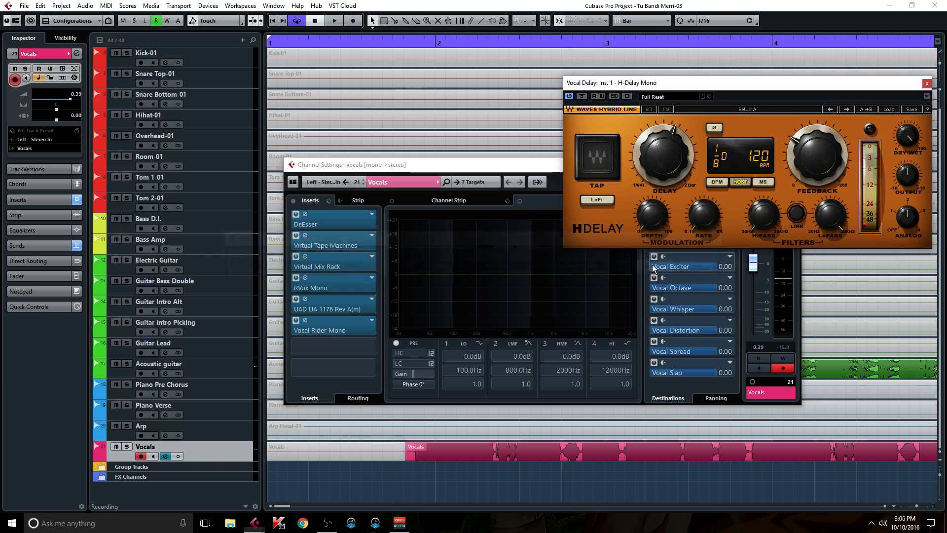
Close the Vocals channel settings and place the H-Delay window over the middle of the project
{"action": "left_click_drag", "start_coordinate": [736, 84], "coordinate": [597, 94]}
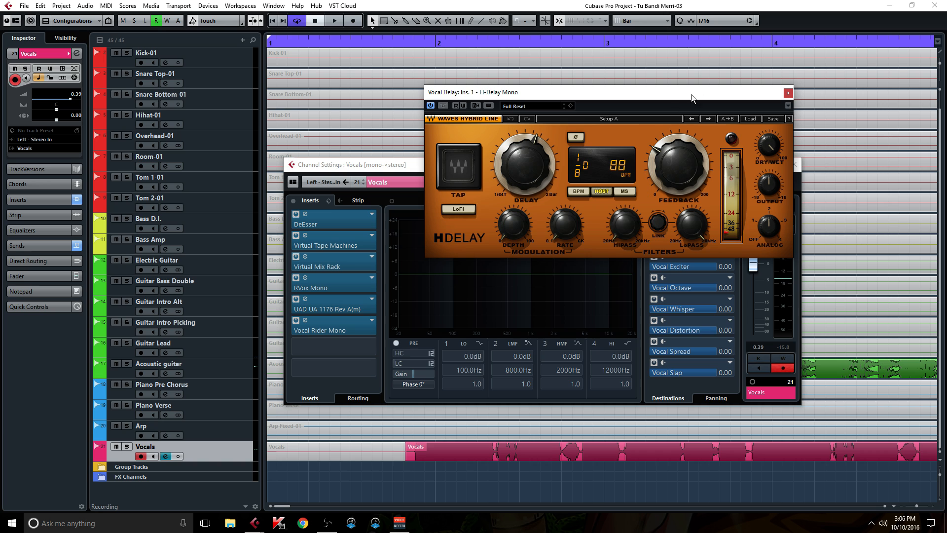
{"action": "left_click_drag", "start_coordinate": [584, 89], "coordinate": [660, 79]}
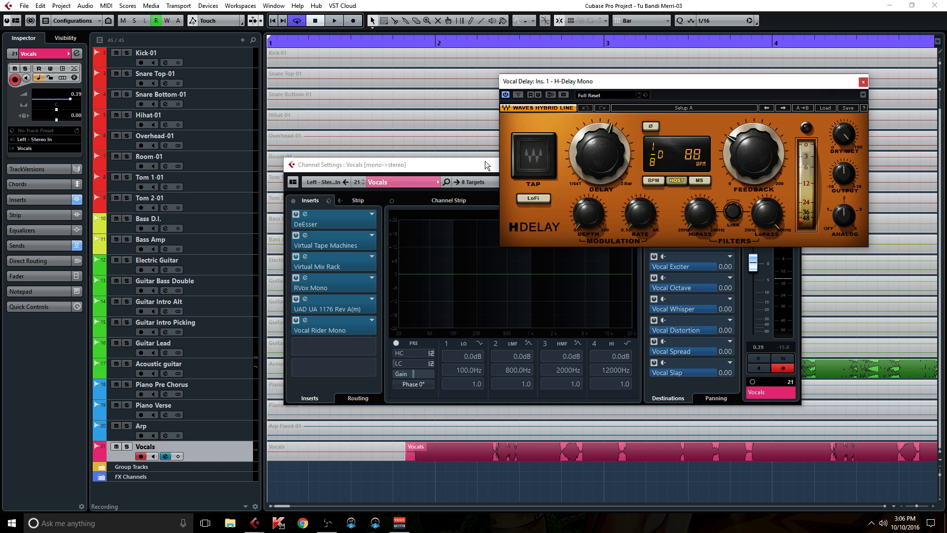
{"action": "left_click_drag", "start_coordinate": [487, 164], "coordinate": [187, 136]}
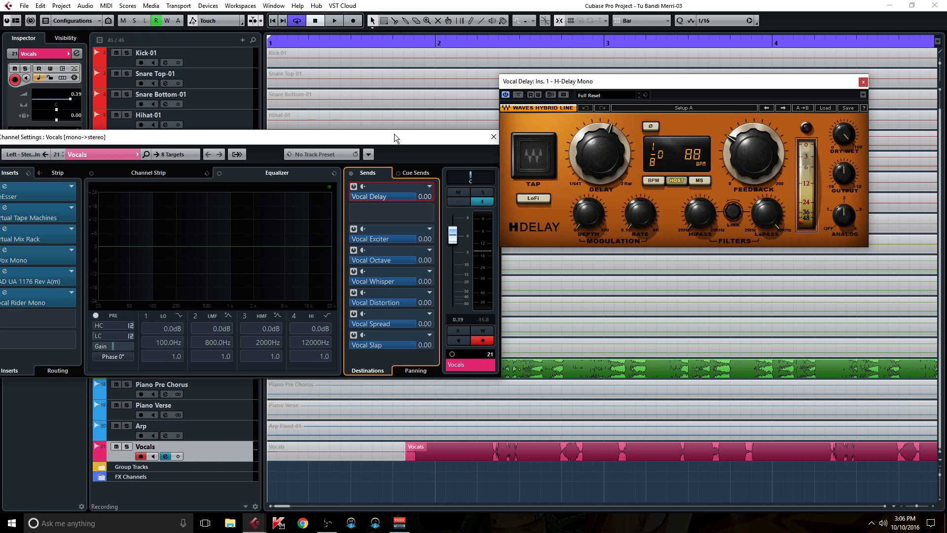
{"action": "left_click", "coordinate": [493, 136]}
{"action": "left_click_drag", "start_coordinate": [584, 82], "coordinate": [523, 138]}
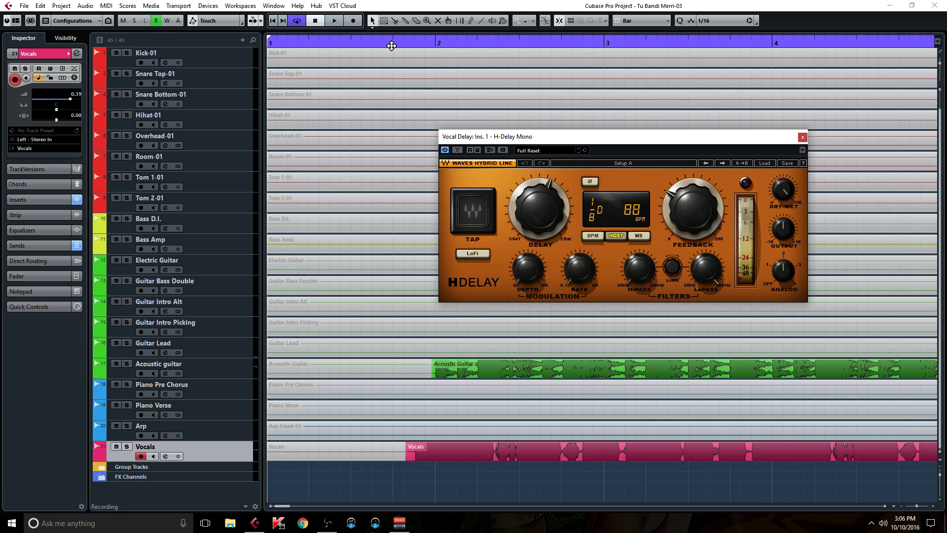
Play the song and set H-Delay to a 1/4 note delay with LoFi enabled
{"action": "key", "text": "space"}
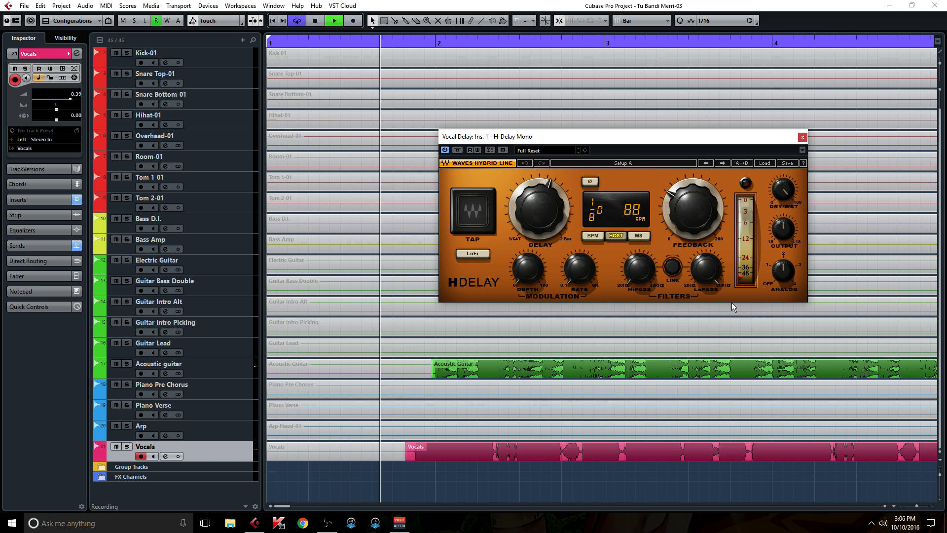
{"action": "left_click_drag", "start_coordinate": [535, 225], "coordinate": [537, 217]}
{"action": "left_click", "coordinate": [472, 254]}
Raise H-Delay's high-pass, lower its low-pass, set the feedback to 30 and turn its Analog setting off
{"action": "mouse_move", "coordinate": [639, 269]}
{"action": "left_click_drag", "start_coordinate": [639, 269], "coordinate": [639, 232]}
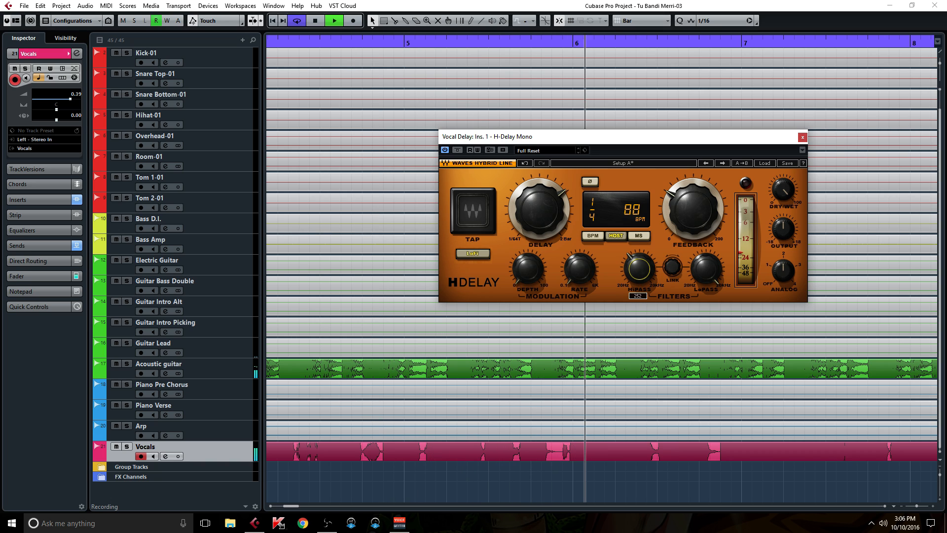
{"action": "left_click_drag", "start_coordinate": [707, 269], "coordinate": [706, 292]}
{"action": "left_click_drag", "start_coordinate": [693, 210], "coordinate": [693, 218]}
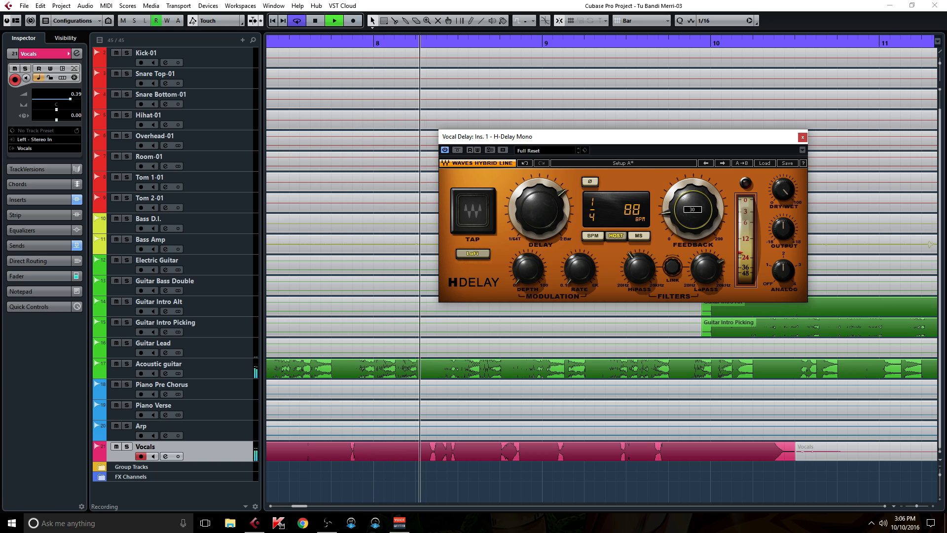
{"action": "left_click", "coordinate": [783, 268]}
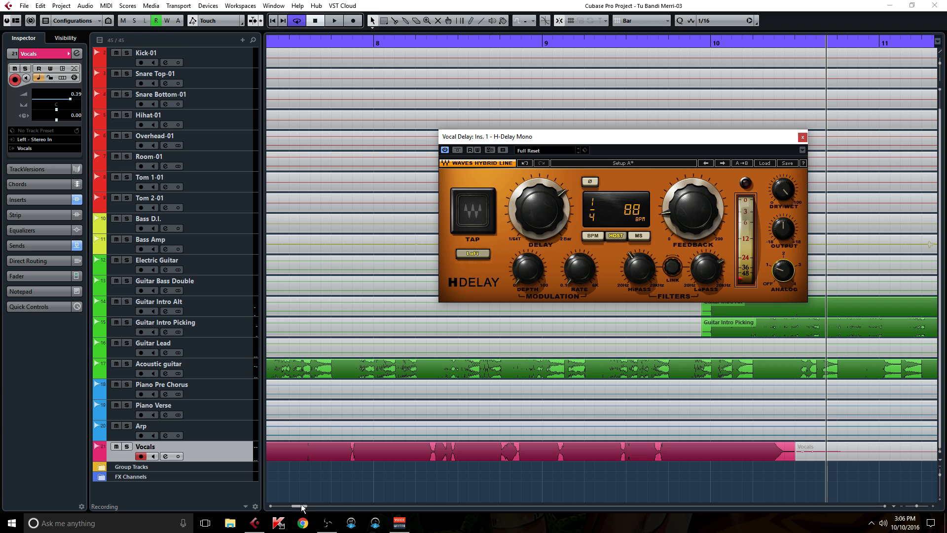
Expand the FX Channels folder and open the Vocal Delay channel settings beside the H-Delay window
{"action": "left_click_drag", "start_coordinate": [302, 505], "coordinate": [309, 504]}
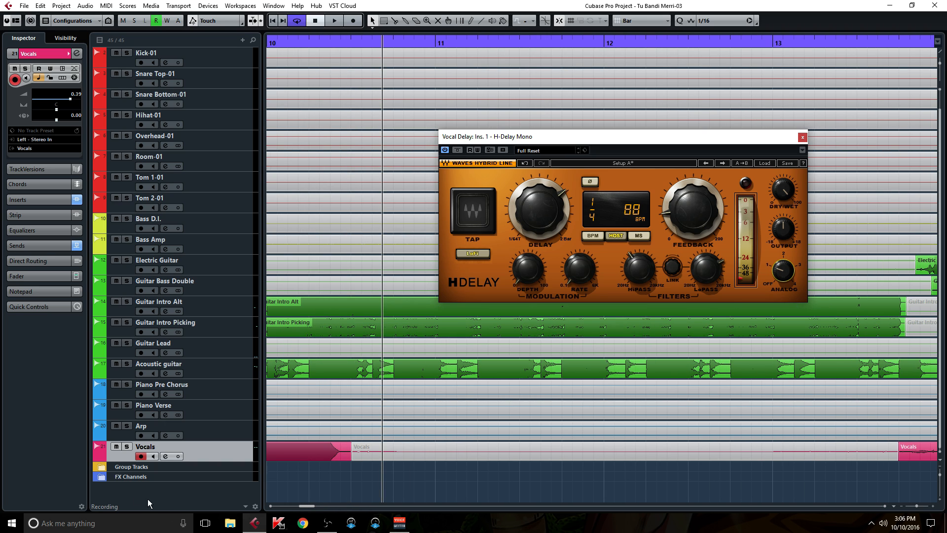
{"action": "left_click", "coordinate": [103, 476]}
{"action": "scroll", "coordinate": [117, 474], "scroll_direction": "down", "scroll_amount": 5}
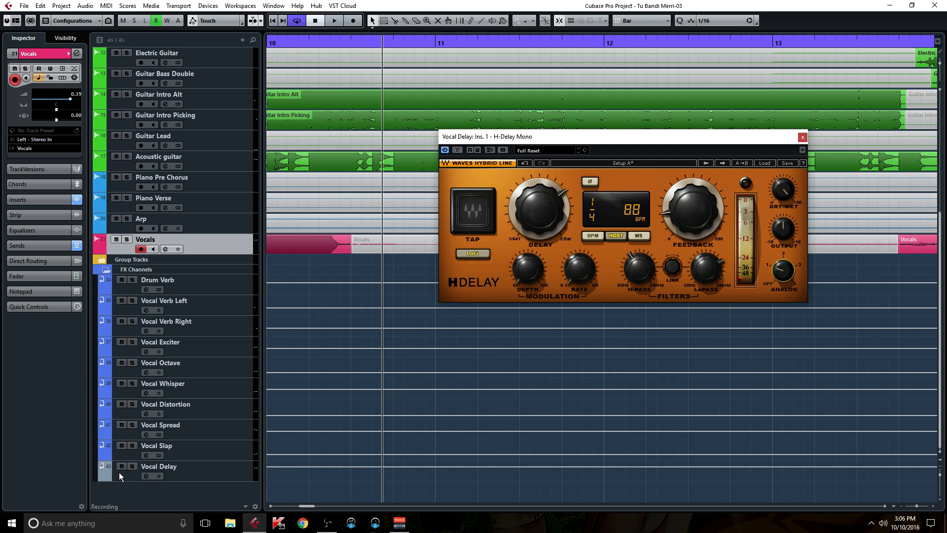
{"action": "left_click", "coordinate": [146, 475]}
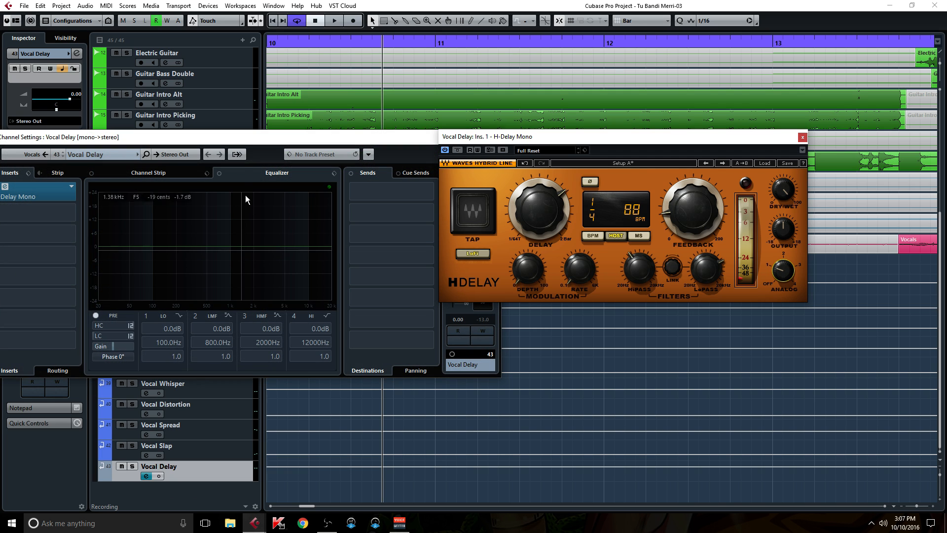
{"action": "left_click_drag", "start_coordinate": [255, 134], "coordinate": [335, 167]}
{"action": "left_click_drag", "start_coordinate": [584, 142], "coordinate": [733, 170]}
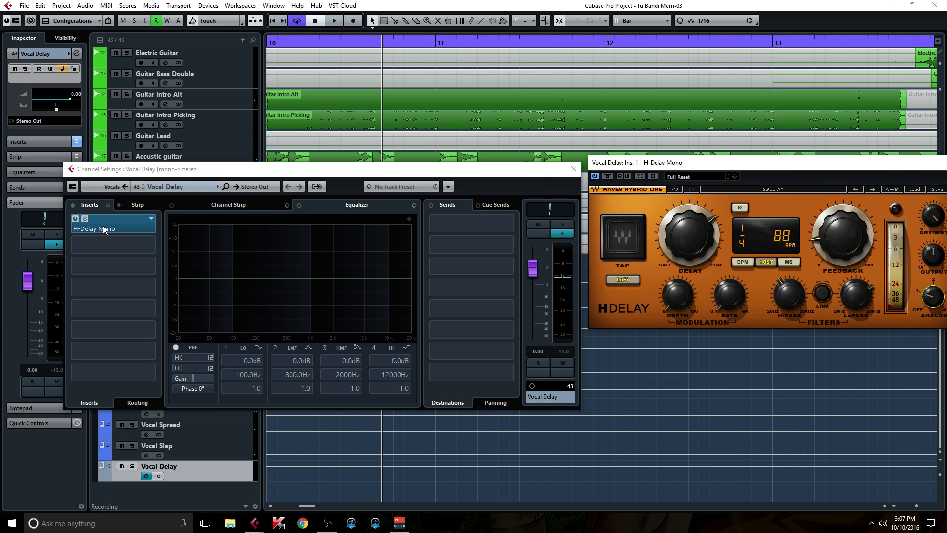
Insert VintageCompressor in the second insert slot of the Vocal Delay channel and place its window below H-Delay
{"action": "left_click", "coordinate": [150, 244]}
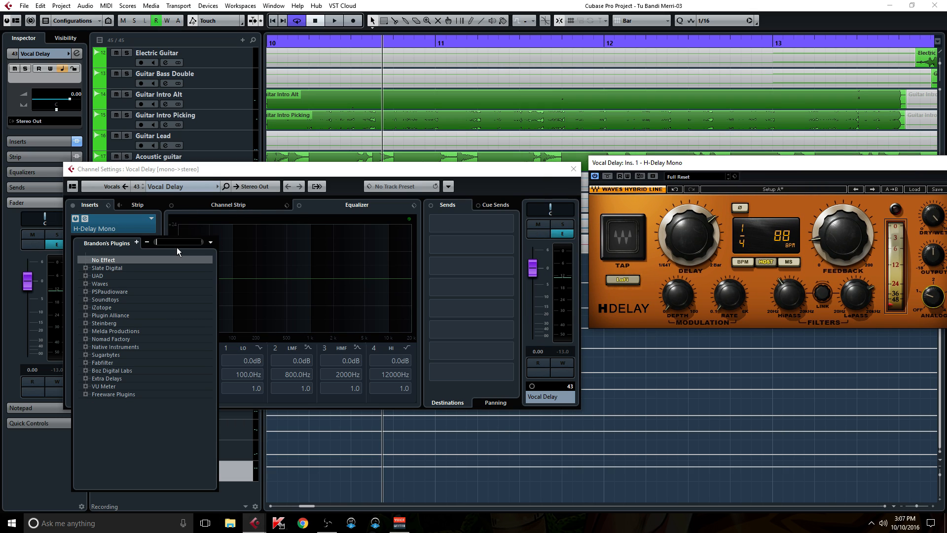
{"action": "type", "text": "vi"}
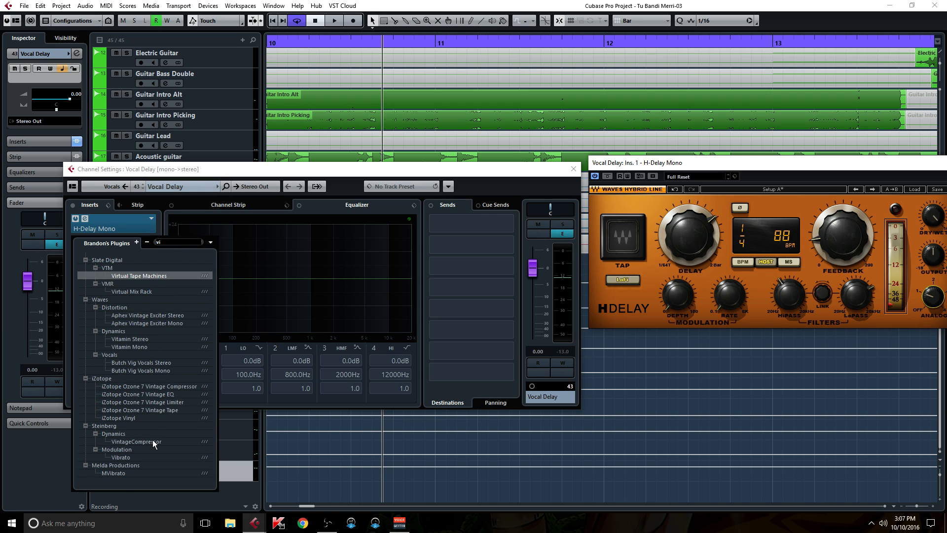
{"action": "left_click", "coordinate": [153, 441]}
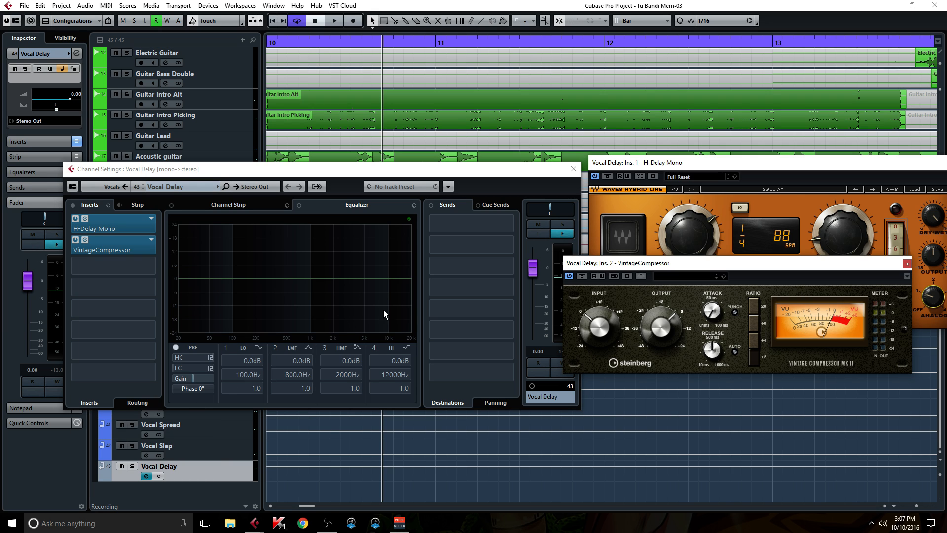
{"action": "left_click_drag", "start_coordinate": [648, 267], "coordinate": [638, 330]}
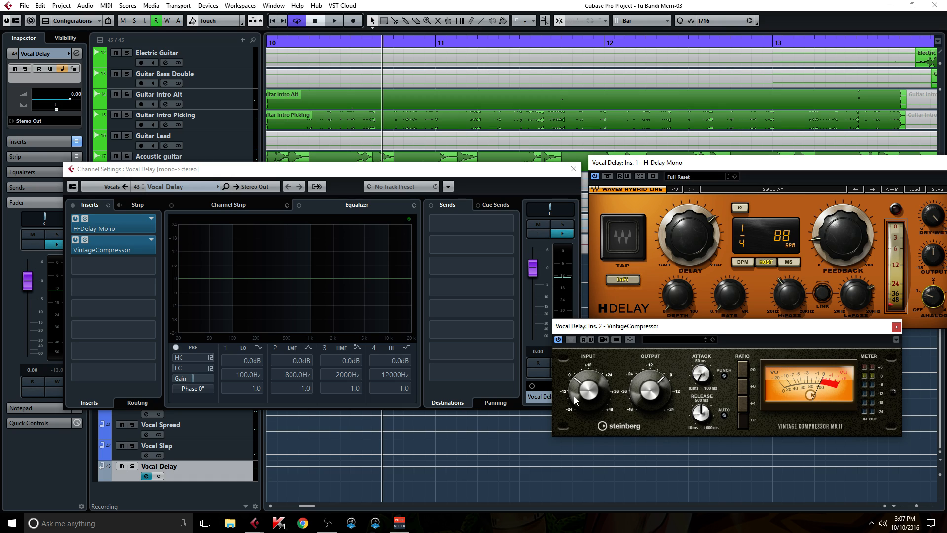
{"action": "left_click_drag", "start_coordinate": [656, 326], "coordinate": [686, 333]}
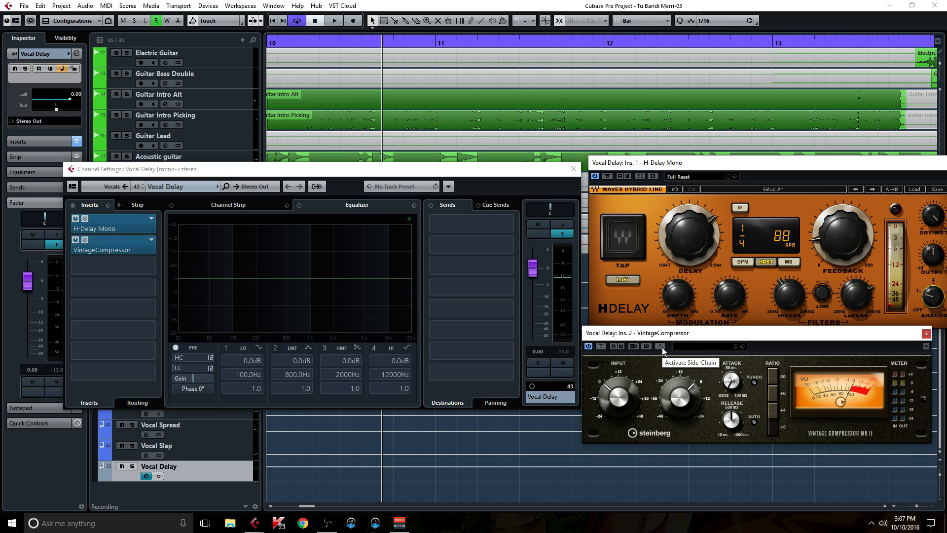
Adjust the VintageCompressor's input, output and ratio
{"action": "left_click_drag", "start_coordinate": [610, 401], "coordinate": [620, 369]}
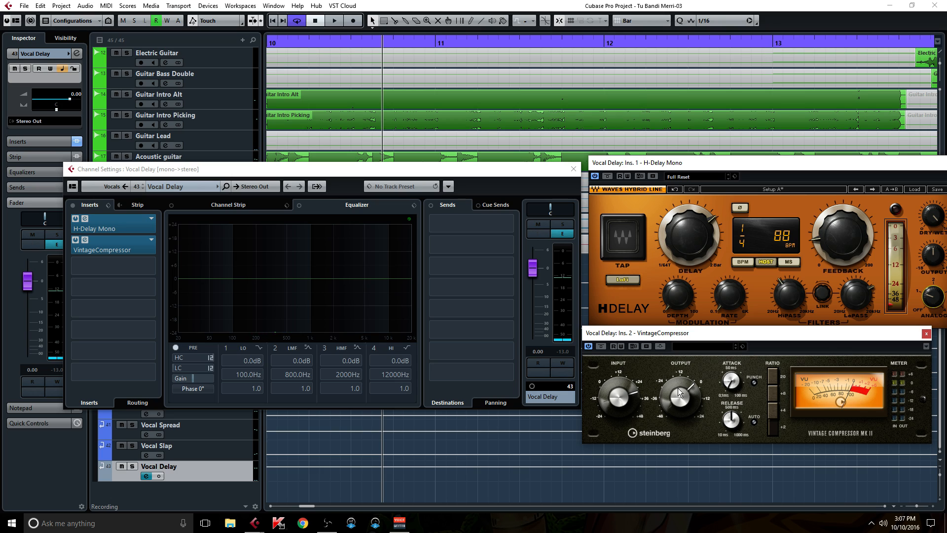
{"action": "left_click_drag", "start_coordinate": [665, 392], "coordinate": [653, 410]}
{"action": "left_click", "coordinate": [776, 374]}
{"action": "mouse_move", "coordinate": [764, 337]}
{"action": "left_mouse_down"}
{"action": "mouse_move", "coordinate": [765, 348]}
{"action": "mouse_move", "coordinate": [771, 338]}
{"action": "left_mouse_up"}
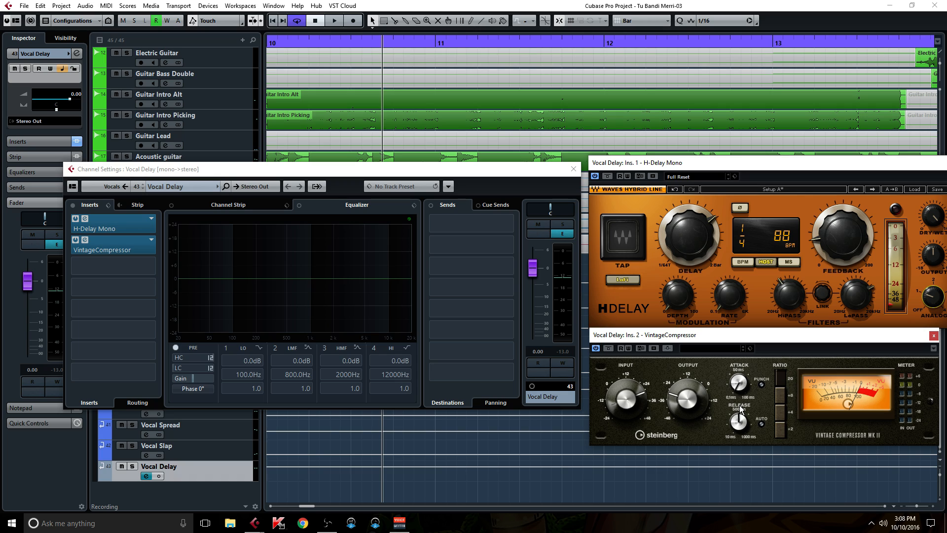
Activate the VintageCompressor's side-chain and route the Vocals channel's second send to that side-chain input
{"action": "left_click", "coordinate": [668, 348]}
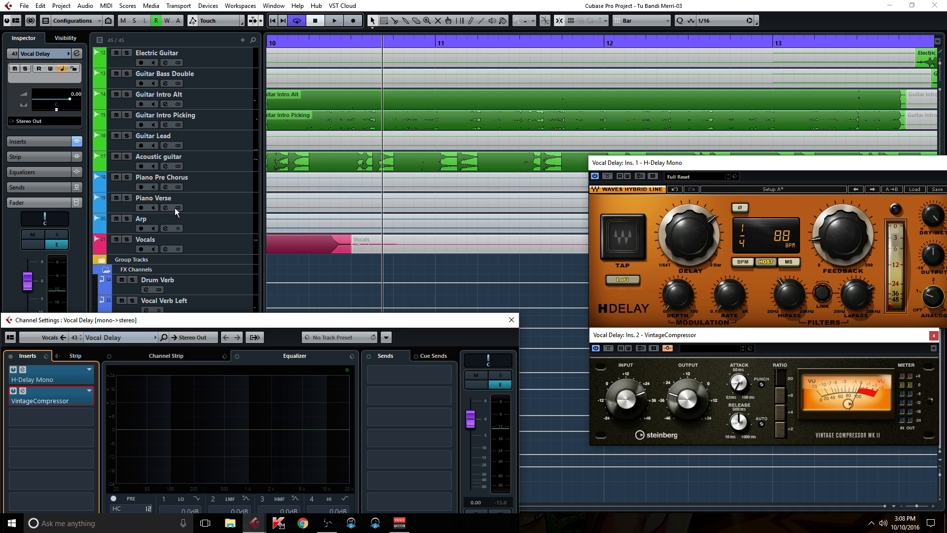
{"action": "left_click", "coordinate": [168, 249]}
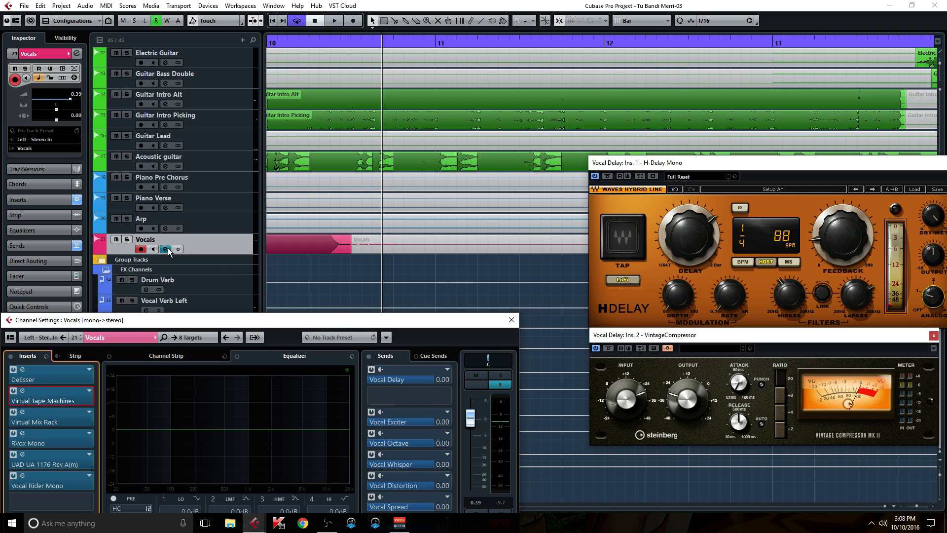
{"action": "left_click_drag", "start_coordinate": [345, 317], "coordinate": [396, 173]}
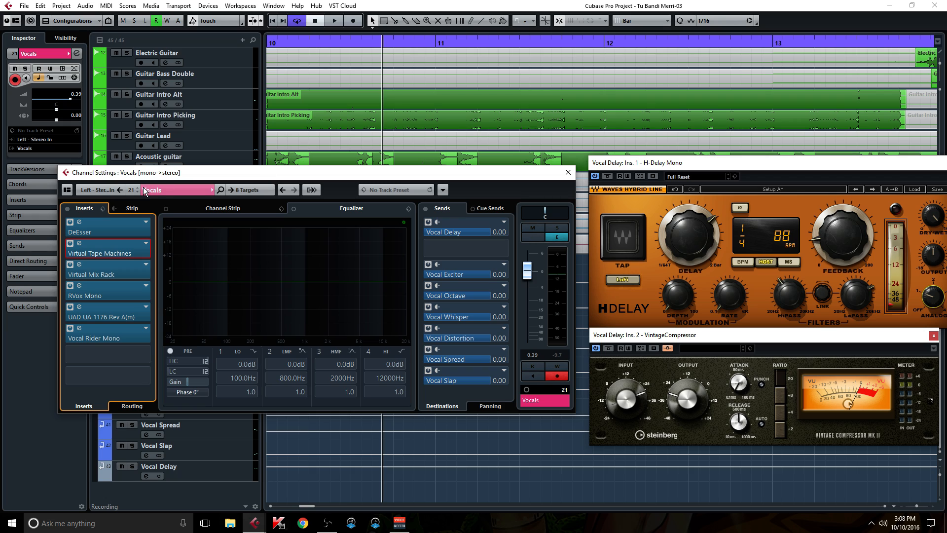
{"action": "left_click", "coordinate": [505, 252]}
{"action": "scroll", "coordinate": [493, 402], "scroll_direction": "down", "scroll_amount": 1}
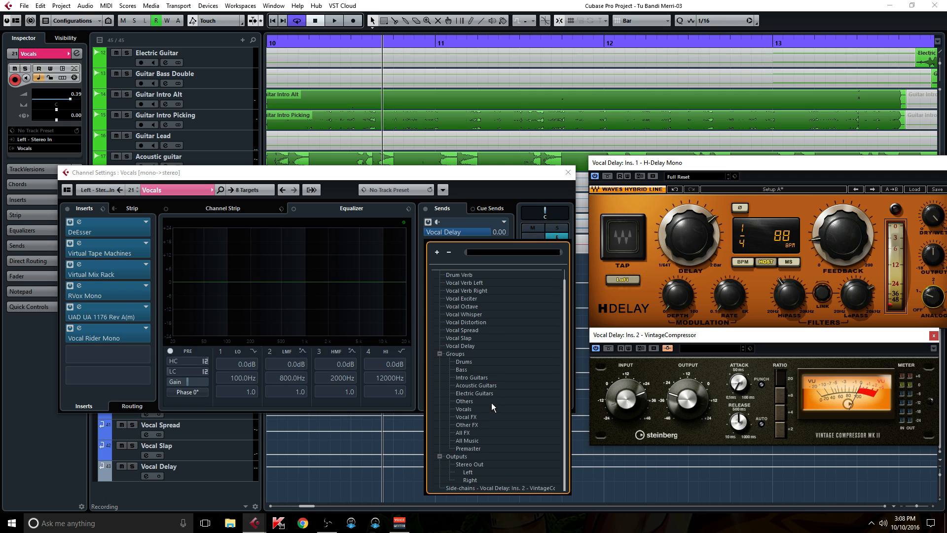
{"action": "left_click", "coordinate": [464, 487]}
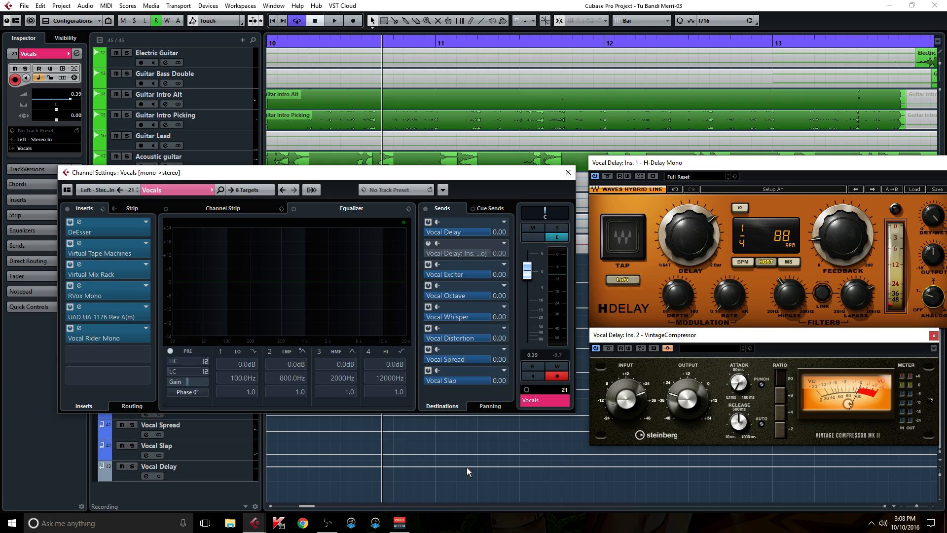
Enable the Vocals channel's side-chain send and stack the H-Delay and VintageCompressor windows so both are fully in view
{"action": "left_click", "coordinate": [461, 254]}
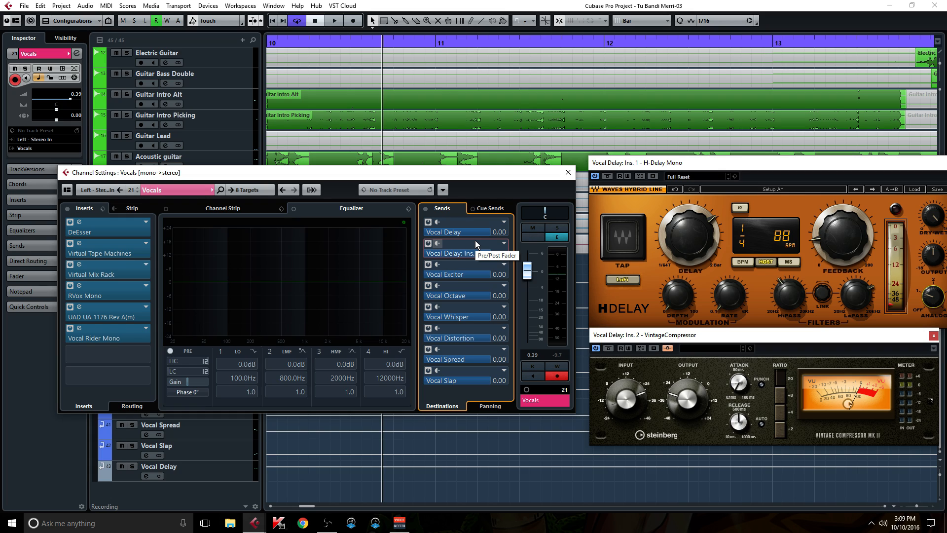
{"action": "left_click", "coordinate": [568, 173]}
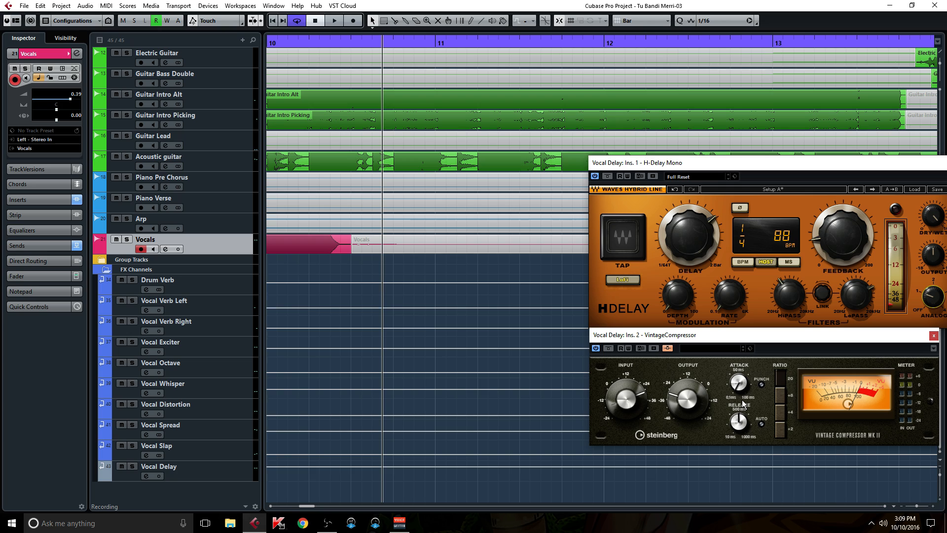
{"action": "left_click_drag", "start_coordinate": [718, 162], "coordinate": [630, 167]}
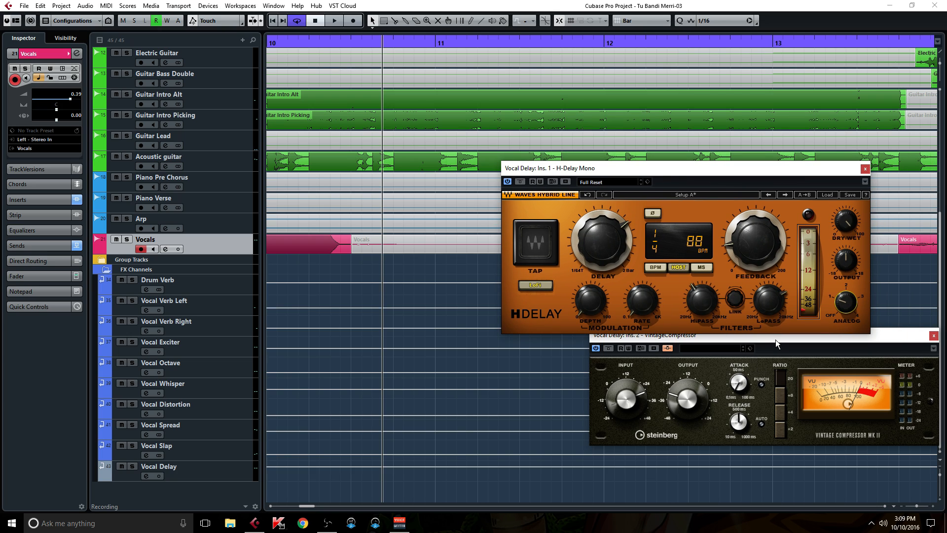
{"action": "left_click_drag", "start_coordinate": [774, 339], "coordinate": [691, 368]}
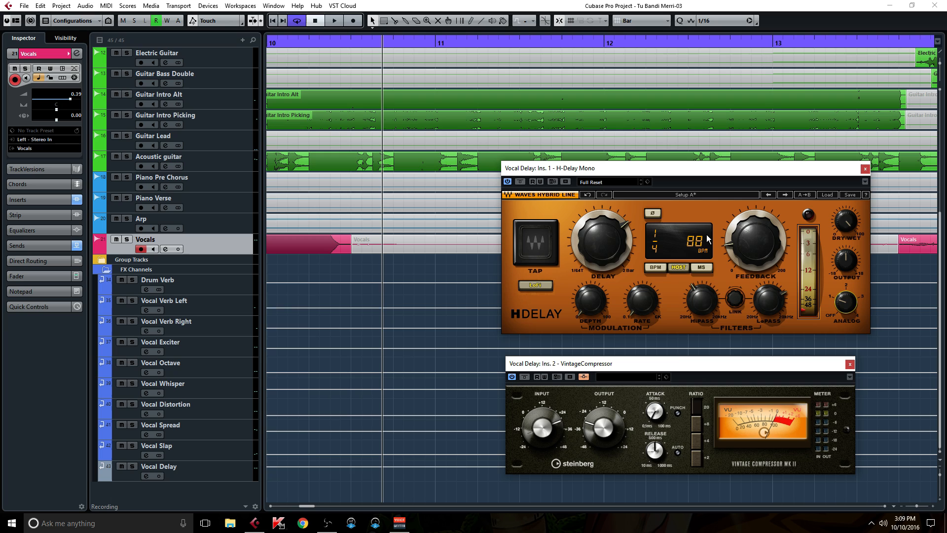
Play the song and fine-tune the Vocal Delay's H-Delay feedback to 35
{"action": "key", "text": "space"}
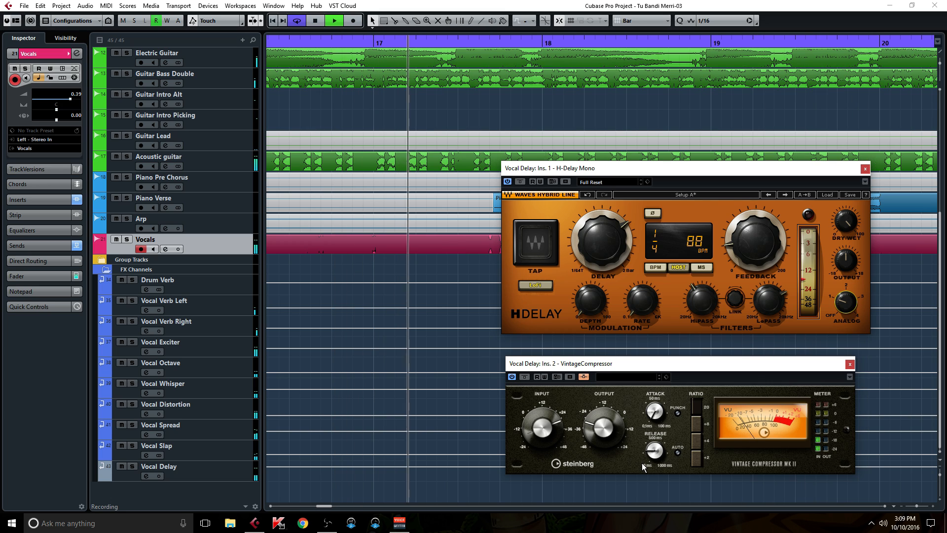
{"action": "left_click", "coordinate": [750, 247]}
{"action": "left_click_drag", "start_coordinate": [750, 247], "coordinate": [750, 245]}
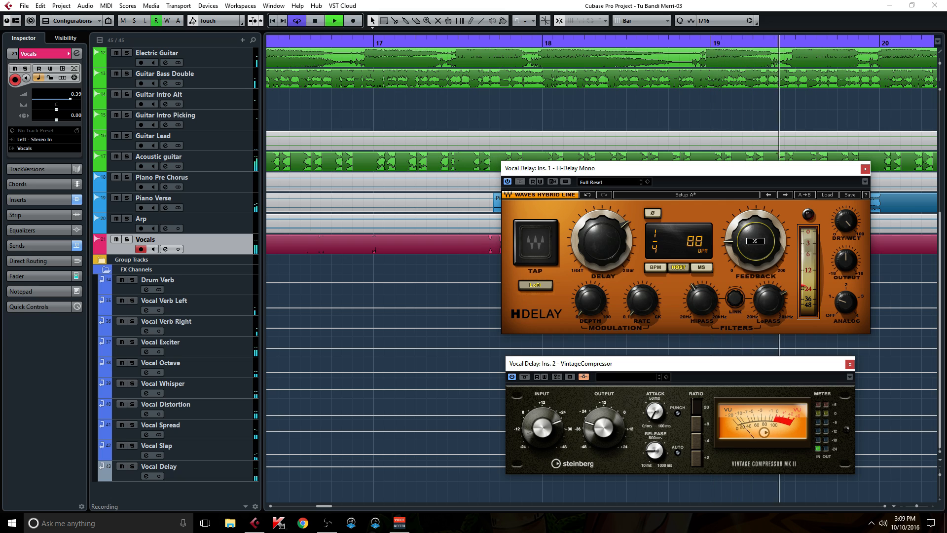
{"action": "left_click", "coordinate": [769, 300]}
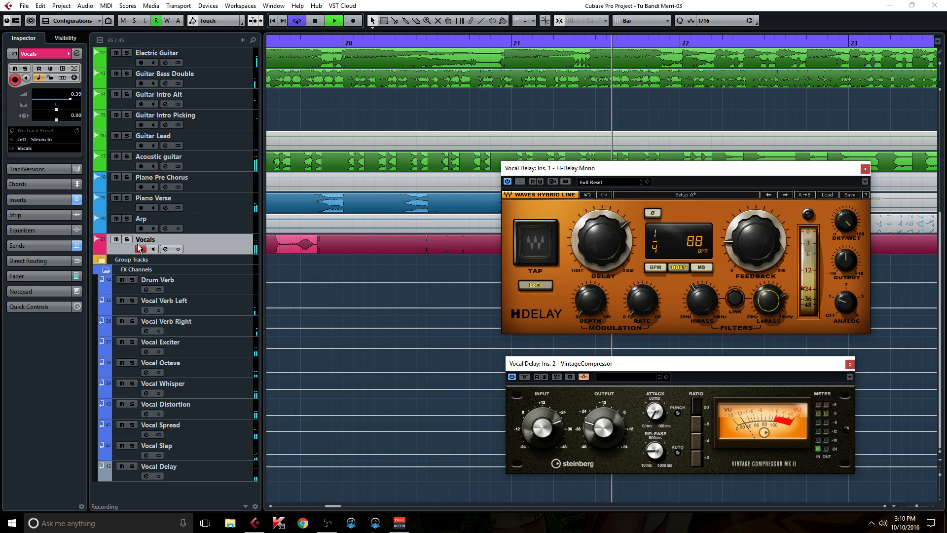
Audition the Vocals in solo and in the full mix with the H-Delay and compressor meters in view, and stop playback
{"action": "left_click", "coordinate": [127, 240]}
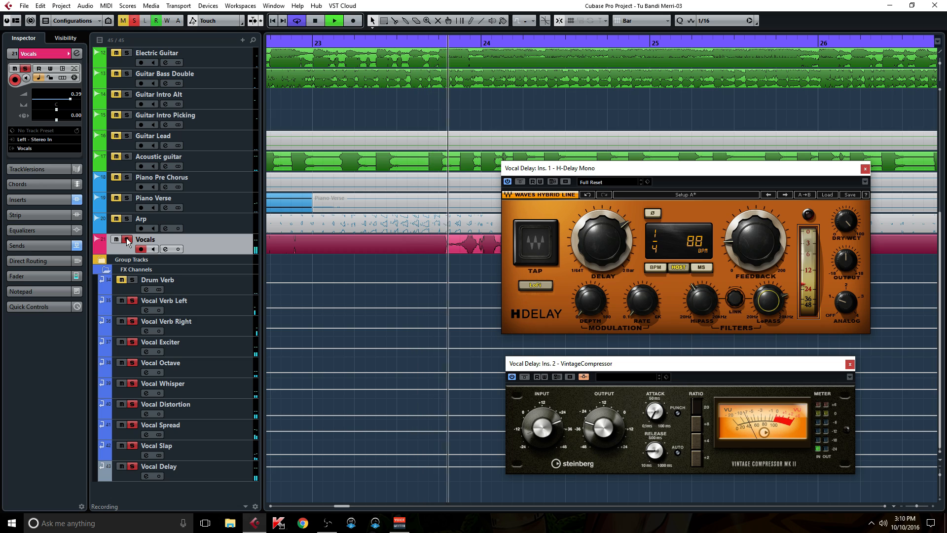
{"action": "left_click", "coordinate": [126, 239]}
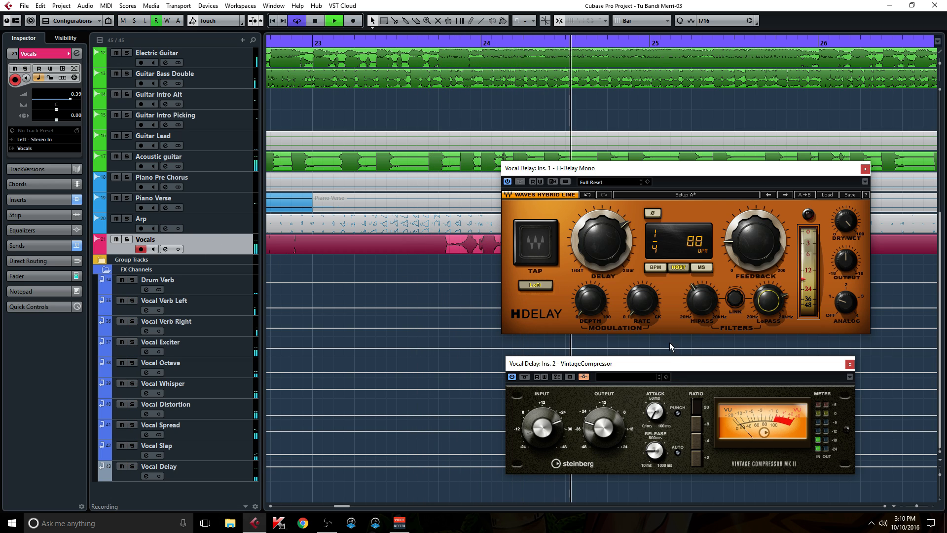
{"action": "left_click_drag", "start_coordinate": [627, 170], "coordinate": [622, 195]}
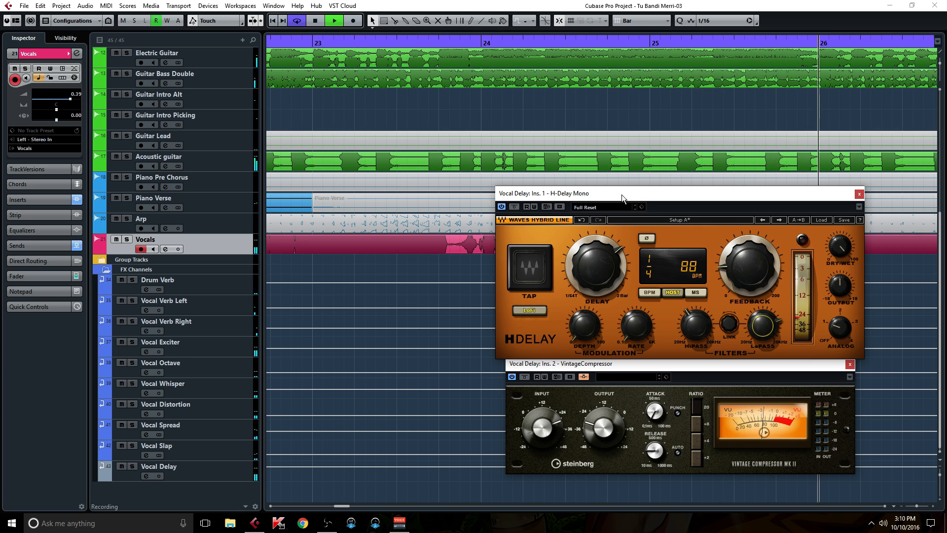
{"action": "left_click_drag", "start_coordinate": [568, 366], "coordinate": [557, 373]}
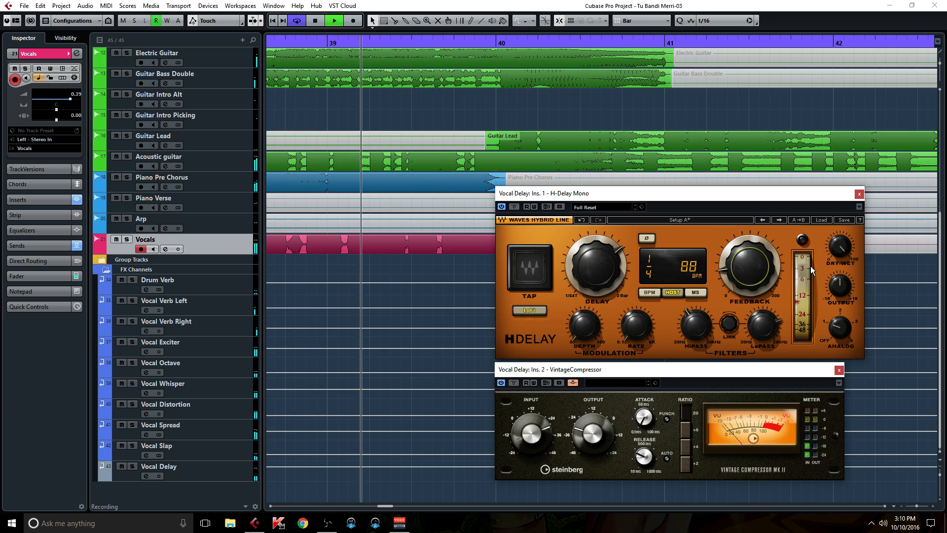
{"action": "key", "text": "space"}
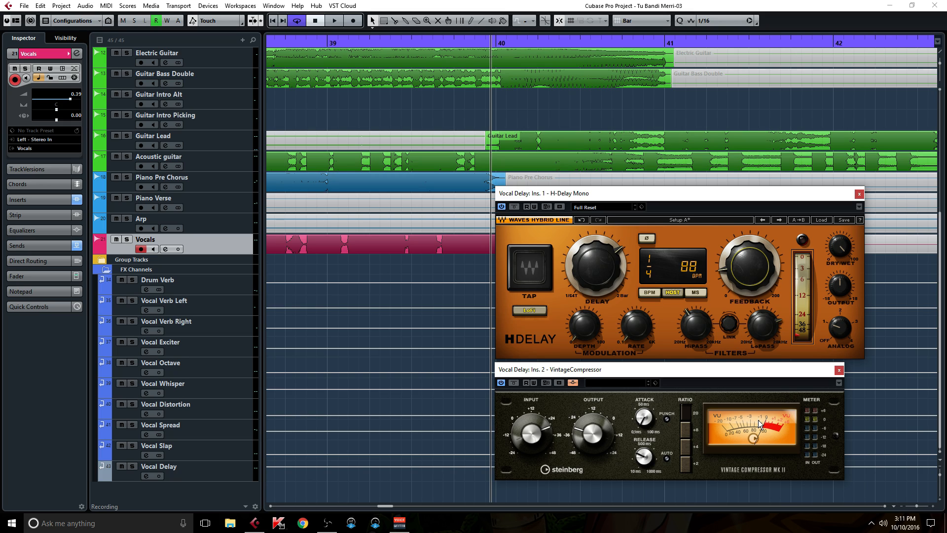
Close the Vocal Delay's VintageCompressor and H-Delay windows
{"action": "left_click", "coordinate": [745, 271]}
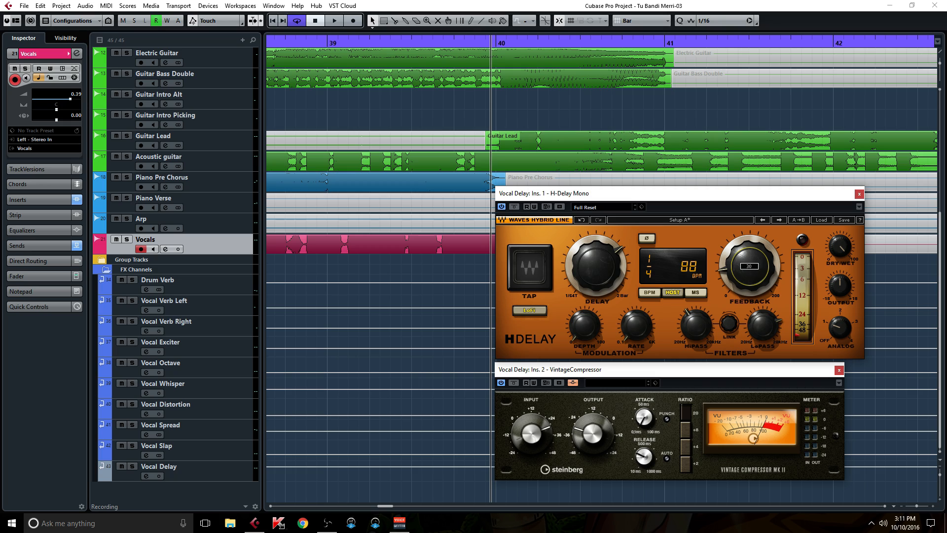
{"action": "left_click", "coordinate": [768, 327]}
{"action": "left_click", "coordinate": [840, 371]}
{"action": "left_click", "coordinate": [859, 193]}
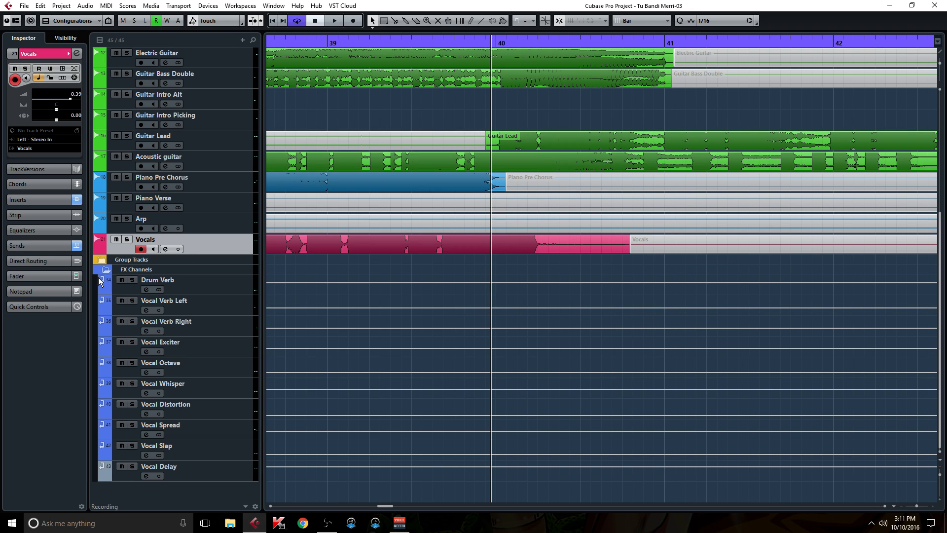
From the Guitar Lead channel's sends, set up a new mono FX channel track named Guitar Delay
{"action": "left_click", "coordinate": [165, 145]}
{"action": "left_click_drag", "start_coordinate": [267, 176], "coordinate": [423, 214]}
{"action": "right_click", "coordinate": [646, 265]}
{"action": "left_click", "coordinate": [683, 365]}
{"action": "left_click", "coordinate": [437, 266]}
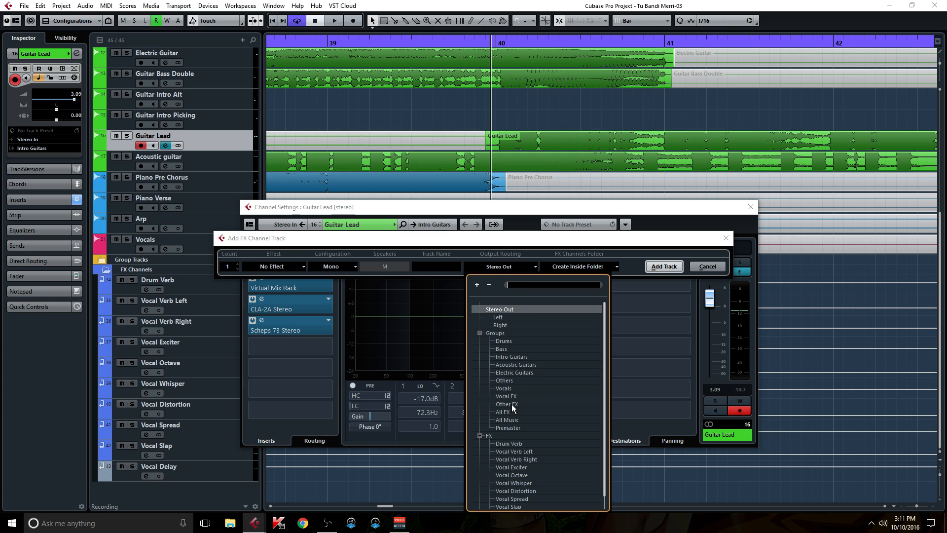
{"action": "left_click", "coordinate": [448, 267]}
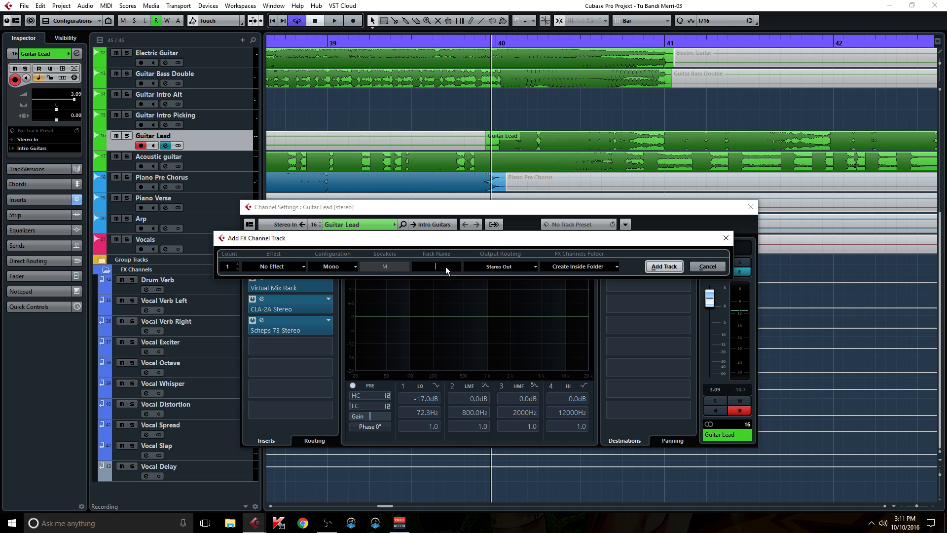
{"action": "type", "text": "Guitar Delay"}
Choose H-Delay Mono as the Guitar Delay channel's effect and add the track
{"action": "left_click", "coordinate": [298, 267]}
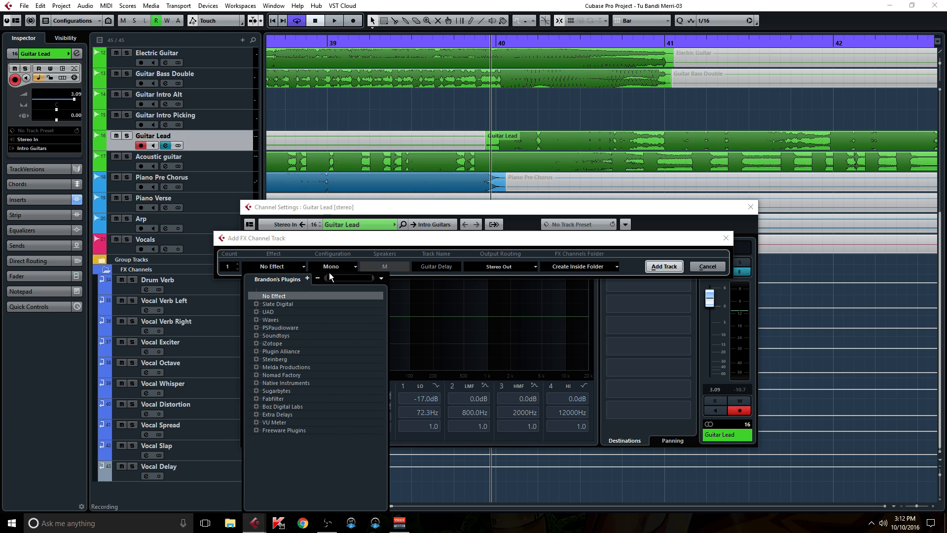
{"action": "type", "text": "h-d"}
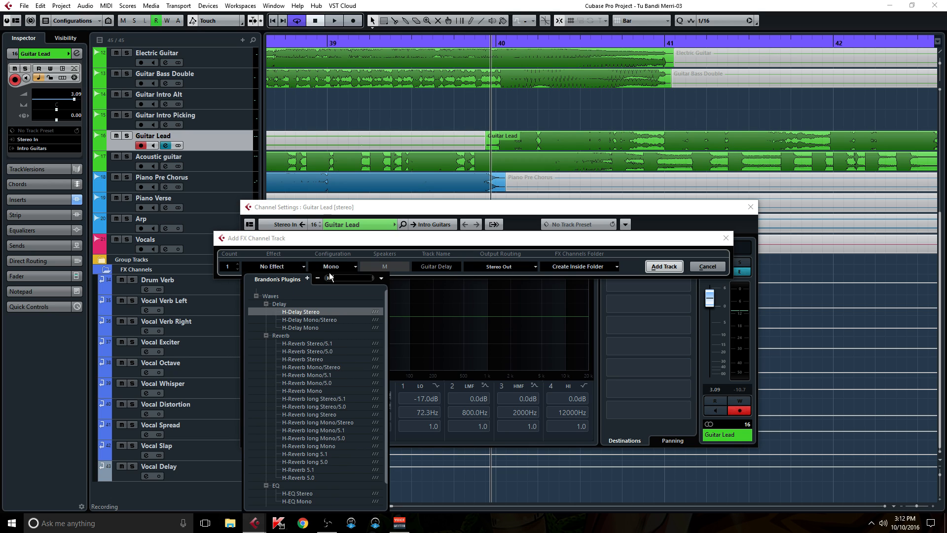
{"action": "left_click", "coordinate": [312, 329]}
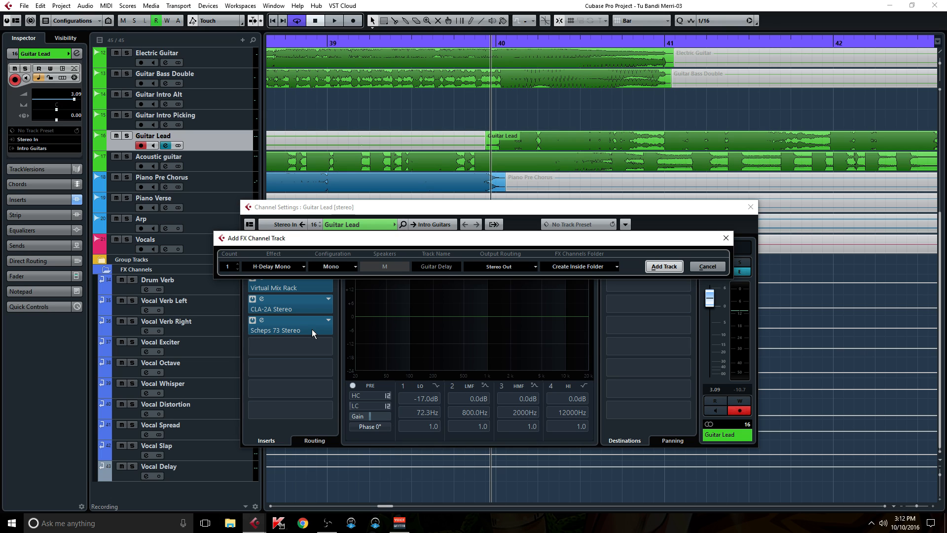
{"action": "left_click", "coordinate": [665, 266]}
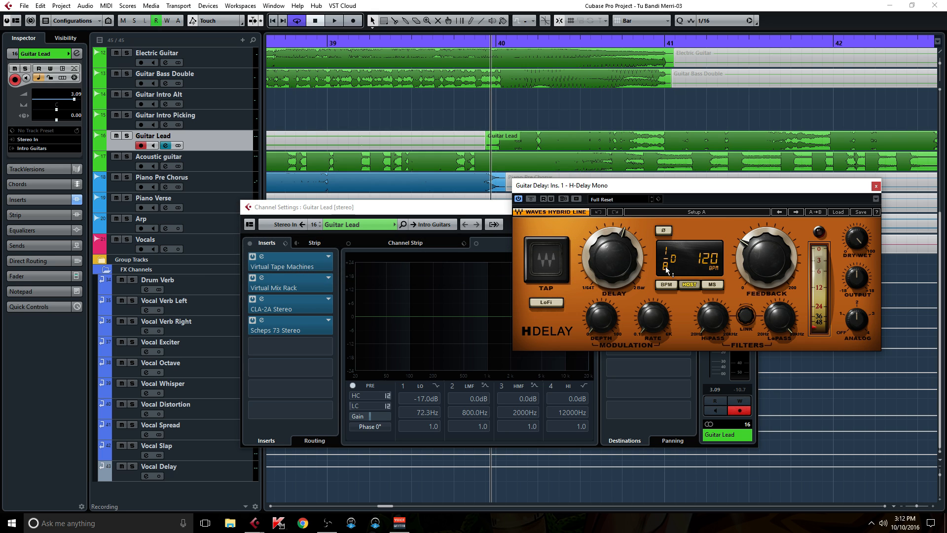
Set the Guitar Delay's H-Delay to a 1/4 delay time with LoFi on and feedback at 34
{"action": "left_click_drag", "start_coordinate": [605, 276], "coordinate": [606, 257]}
{"action": "left_click", "coordinate": [554, 302]}
{"action": "left_click", "coordinate": [858, 320]}
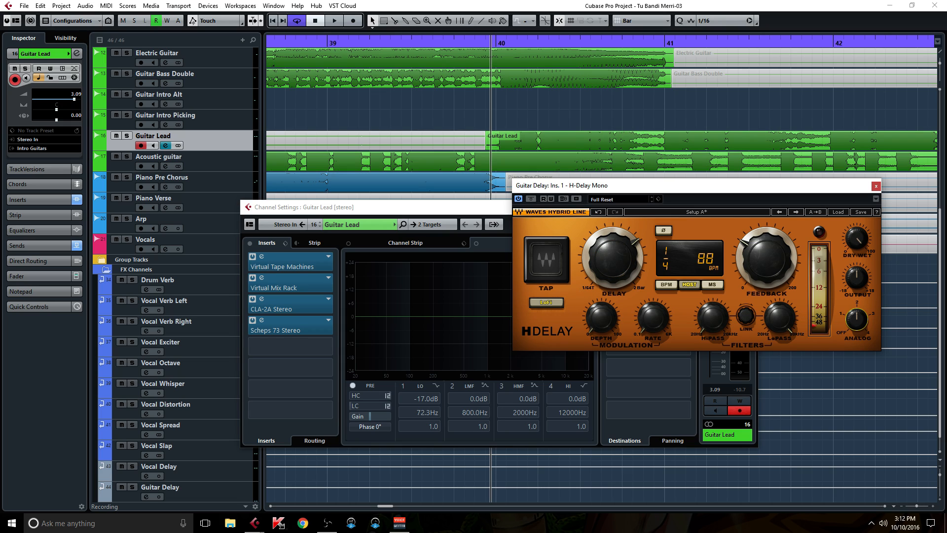
{"action": "left_click_drag", "start_coordinate": [739, 243], "coordinate": [738, 265]}
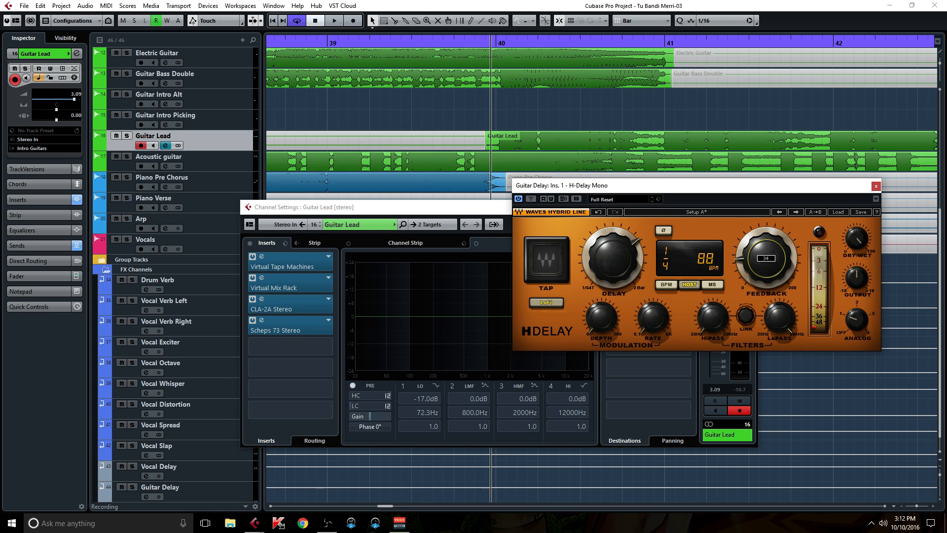
Raise the H-Delay's high-pass filter and adjust its low-pass filter for the Guitar Delay
{"action": "left_click_drag", "start_coordinate": [712, 317], "coordinate": [712, 298]}
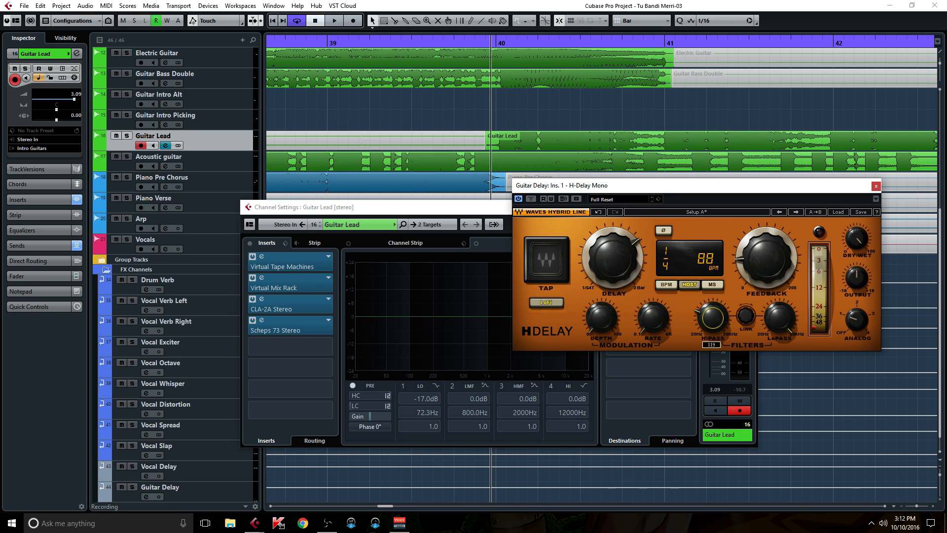
{"action": "left_click_drag", "start_coordinate": [712, 298], "coordinate": [712, 292]}
{"action": "left_click_drag", "start_coordinate": [712, 292], "coordinate": [712, 289]}
{"action": "left_click_drag", "start_coordinate": [776, 316], "coordinate": [776, 334]}
{"action": "left_click_drag", "start_coordinate": [775, 334], "coordinate": [775, 334]}
{"action": "left_click_drag", "start_coordinate": [747, 185], "coordinate": [625, 241]}
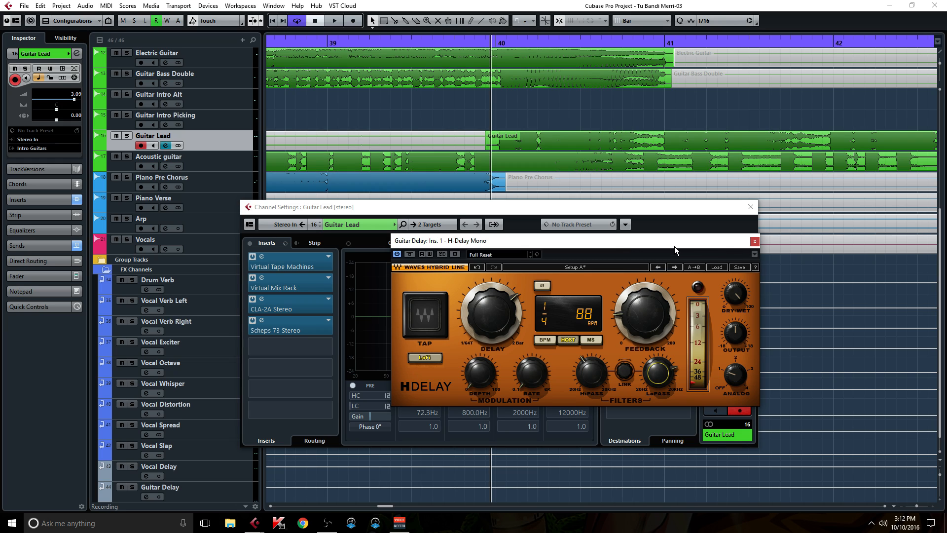
{"action": "left_click_drag", "start_coordinate": [660, 373], "coordinate": [660, 369]}
Replace the Guitar Lead channel settings with the Guitar Delay channel settings and move the H-Delay window clear of the inserts
{"action": "left_click", "coordinate": [751, 207]}
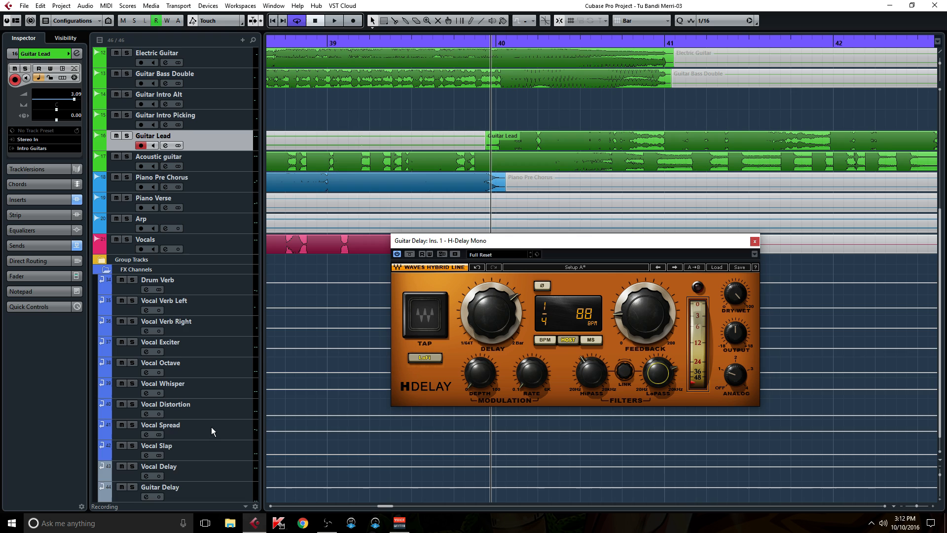
{"action": "scroll", "coordinate": [195, 459], "scroll_direction": "down", "scroll_amount": 1}
{"action": "left_click", "coordinate": [159, 481]}
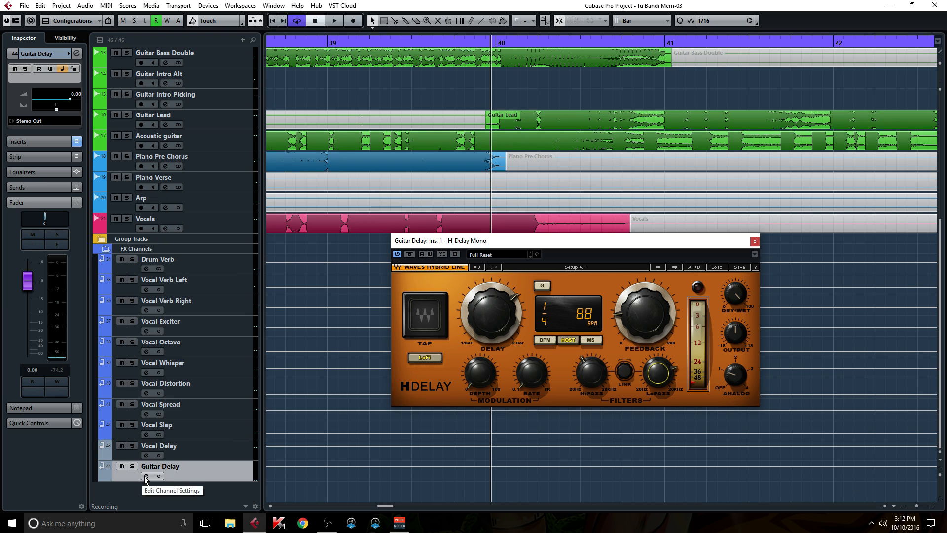
{"action": "left_click", "coordinate": [146, 476]}
{"action": "left_click_drag", "start_coordinate": [554, 241], "coordinate": [737, 107]}
Insert VintageCompressor in the second insert slot of the Guitar Delay channel
{"action": "left_click", "coordinate": [328, 284]}
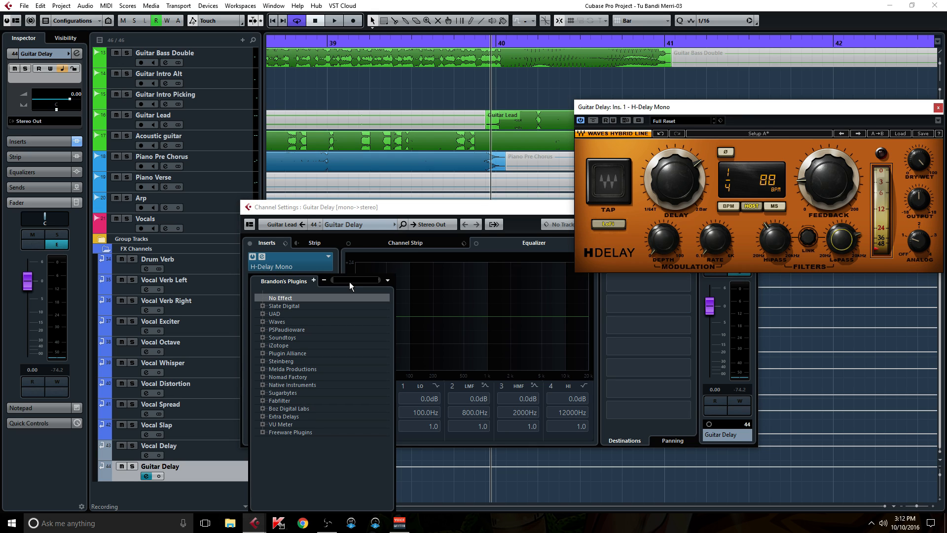
{"action": "type", "text": "vint"}
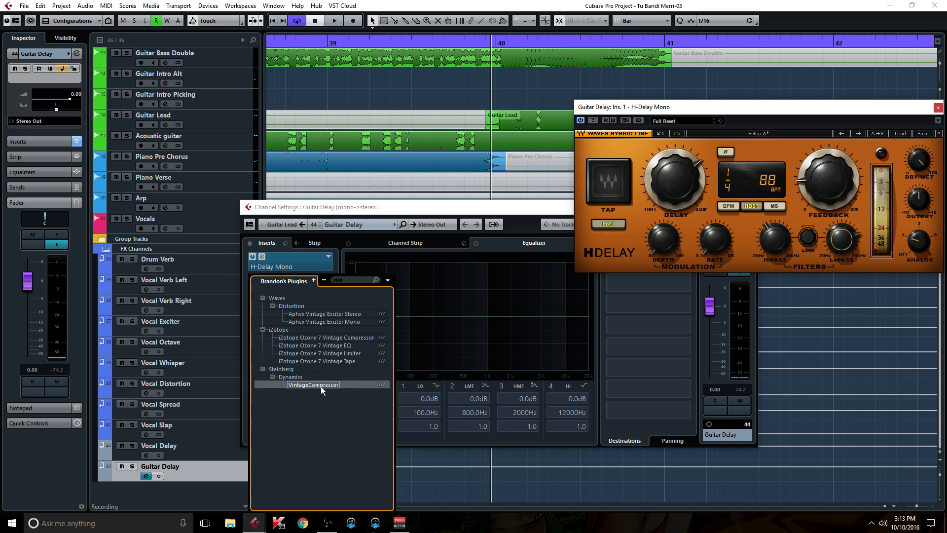
{"action": "left_click", "coordinate": [320, 386]}
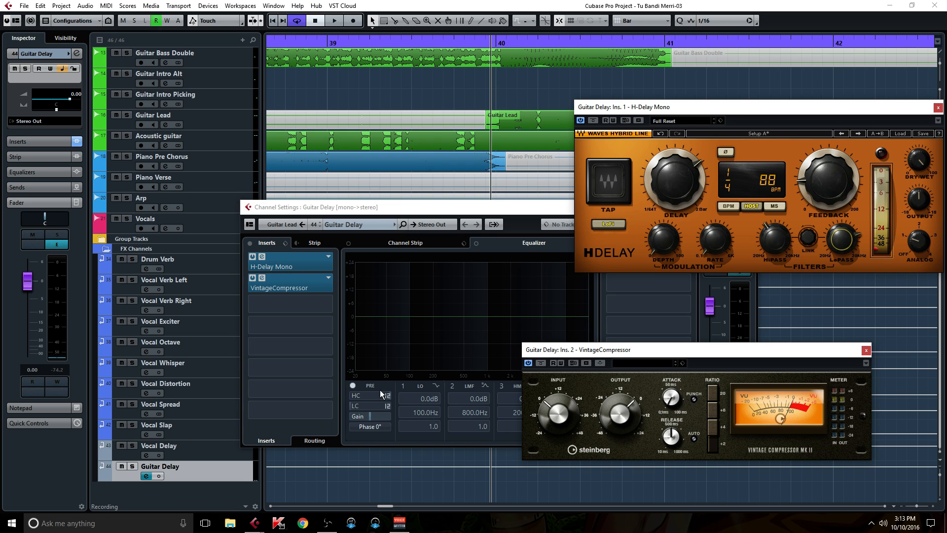
Raise the Guitar Delay compressor's input, lower its output and change its ratio
{"action": "left_click_drag", "start_coordinate": [559, 416], "coordinate": [573, 391]}
{"action": "left_click_drag", "start_coordinate": [623, 412], "coordinate": [601, 432]}
{"action": "left_click", "coordinate": [714, 393]}
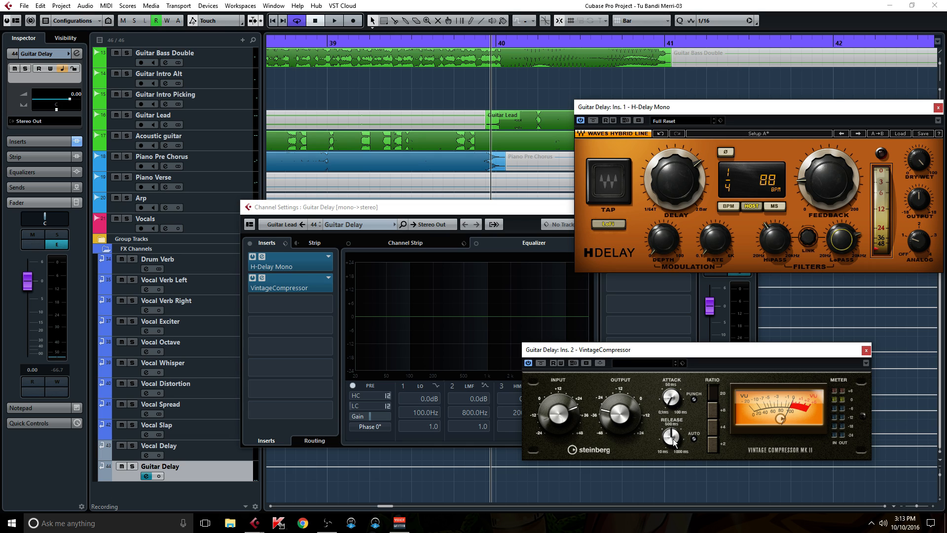
Activate the side-chain on the Guitar Delay's VintageCompressor and place its window directly below H-Delay
{"action": "left_click_drag", "start_coordinate": [613, 352], "coordinate": [672, 303]}
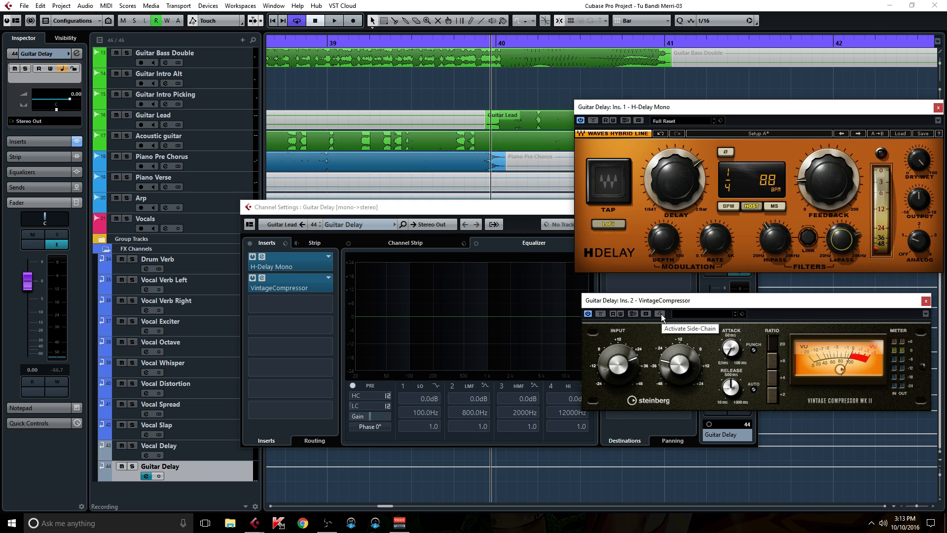
{"action": "left_click", "coordinate": [660, 314]}
{"action": "left_click_drag", "start_coordinate": [686, 303], "coordinate": [680, 283]}
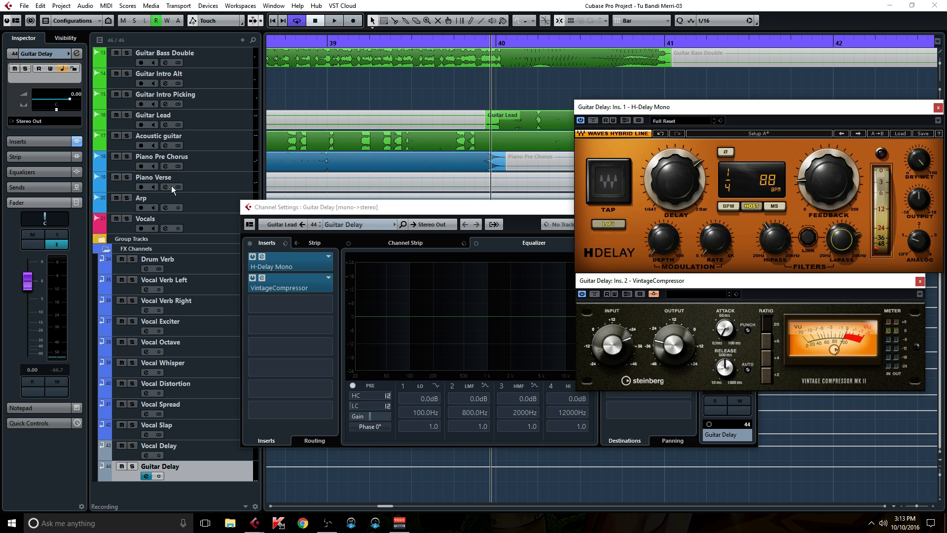
Add an active second send on the Guitar Lead channel, routed to the side-chain of the Guitar Delay's VintageCompressor
{"action": "scroll", "coordinate": [174, 185], "scroll_direction": "up", "scroll_amount": 4}
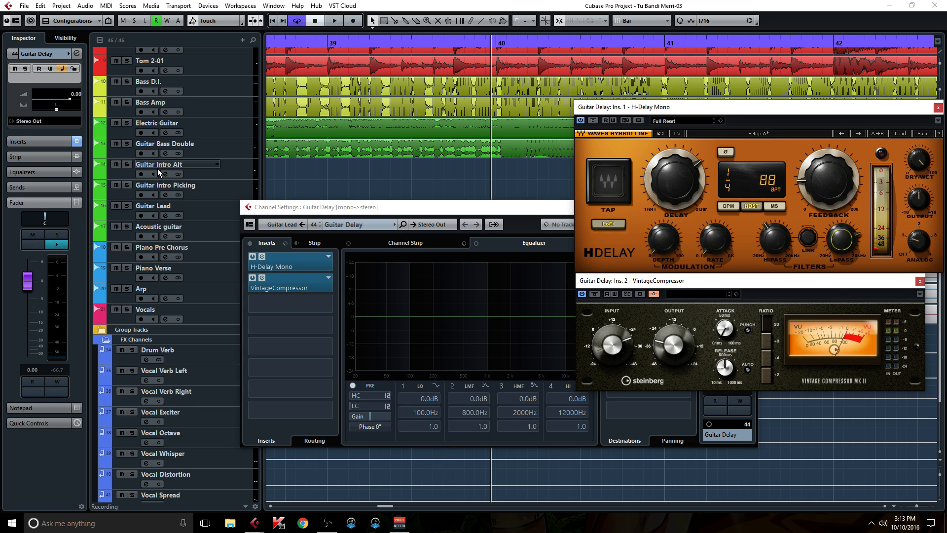
{"action": "left_click", "coordinate": [166, 216]}
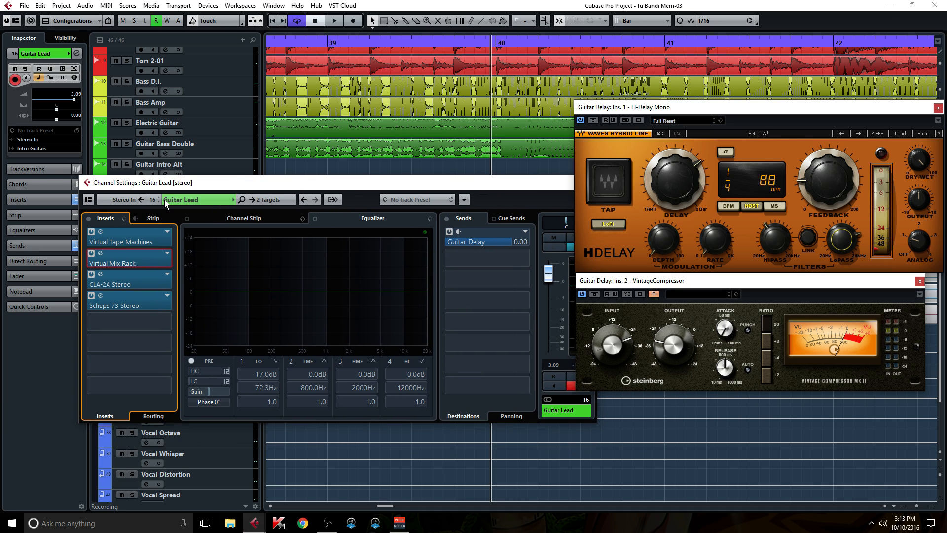
{"action": "left_click", "coordinate": [522, 258]}
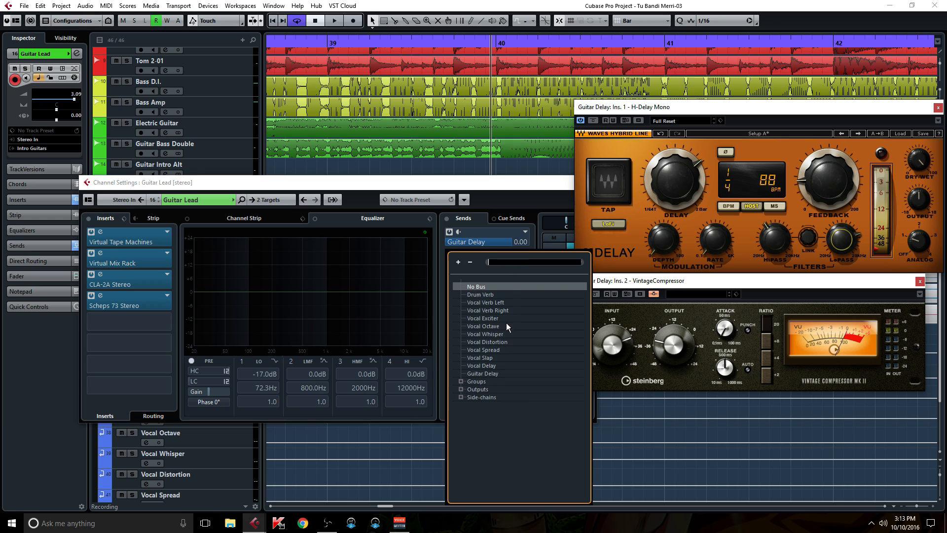
{"action": "left_click", "coordinate": [462, 397]}
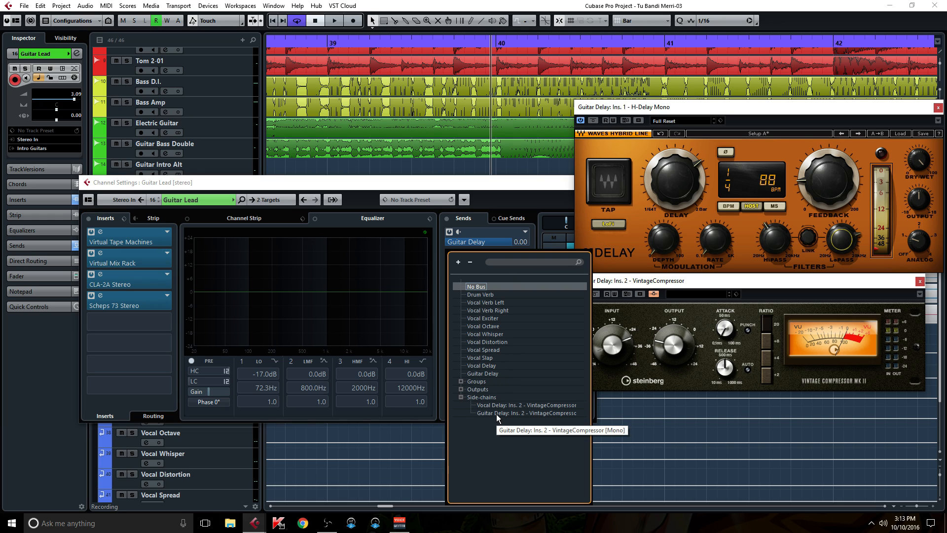
{"action": "left_click", "coordinate": [538, 414]}
{"action": "left_click", "coordinate": [449, 253]}
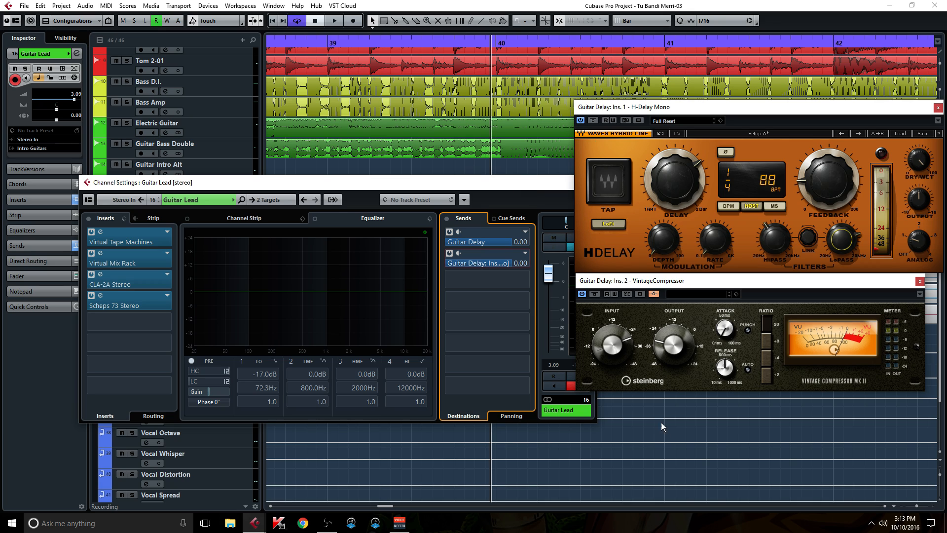
Play the song and check the feedback and high-pass filter settings in the Guitar Delay's H-Delay
{"action": "key", "text": "space"}
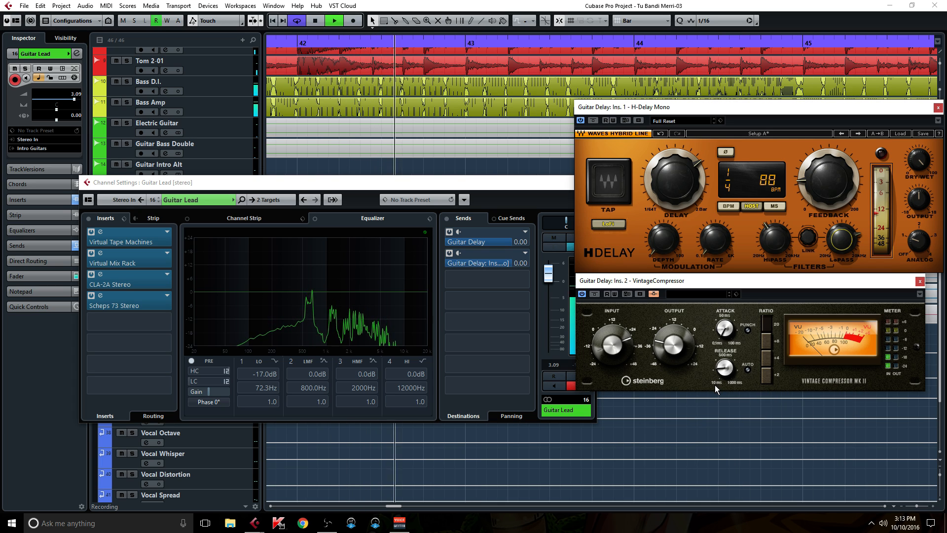
{"action": "left_click", "coordinate": [815, 186]}
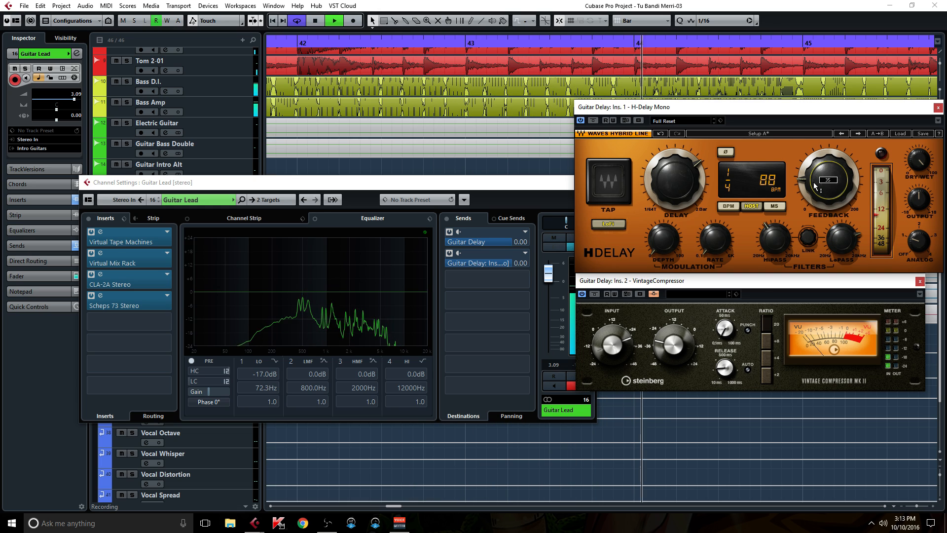
{"action": "left_click", "coordinate": [772, 241]}
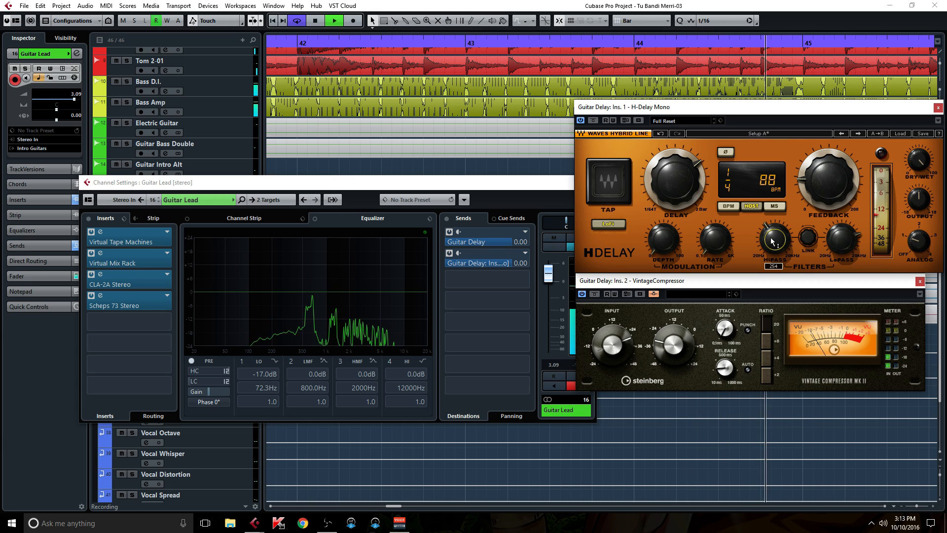
Move the Guitar Lead channel settings, VintageCompressor and H-Delay windows to uncover the arrangement, and stop playback
{"action": "left_click_drag", "start_coordinate": [528, 185], "coordinate": [437, 189]}
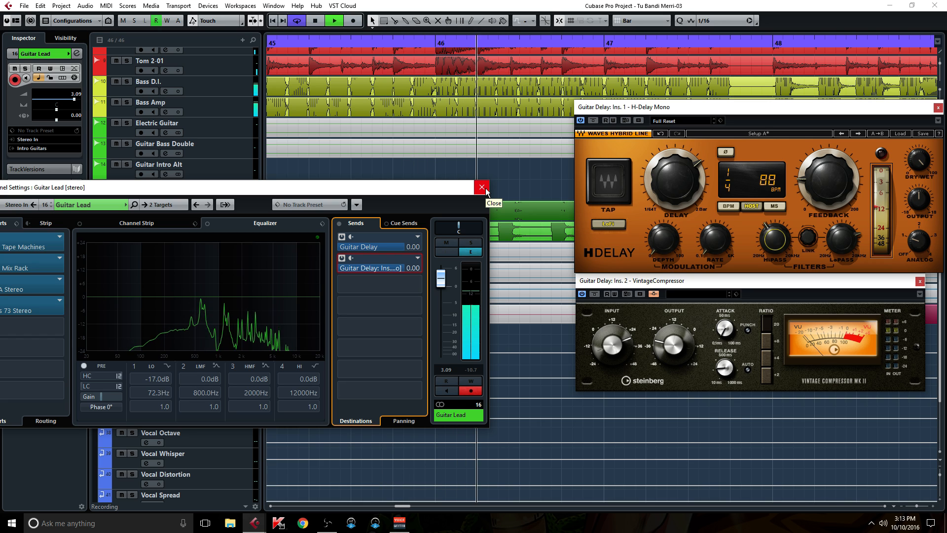
{"action": "left_click_drag", "start_coordinate": [704, 279], "coordinate": [715, 387]}
{"action": "left_click_drag", "start_coordinate": [703, 103], "coordinate": [694, 242]}
{"action": "left_click", "coordinate": [703, 152]}
{"action": "left_click", "coordinate": [716, 136]}
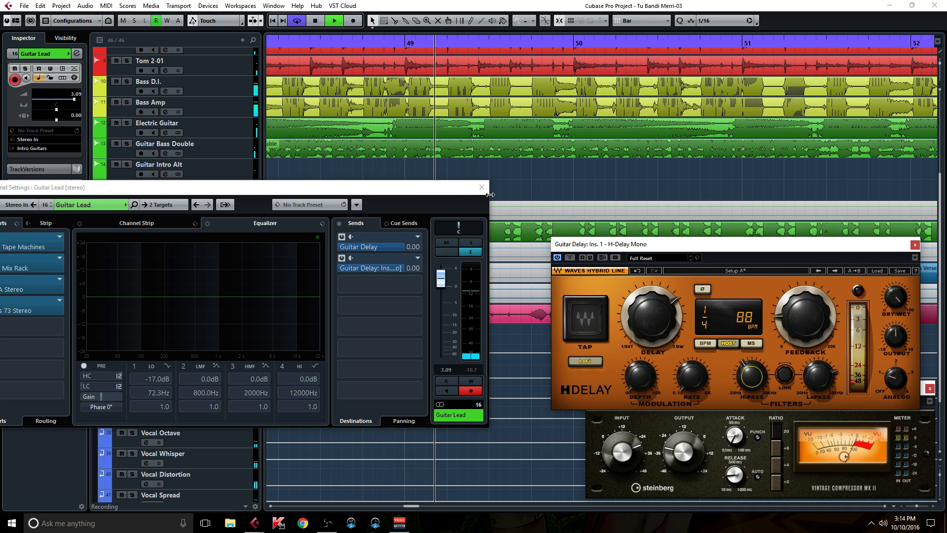
{"action": "key", "text": "space"}
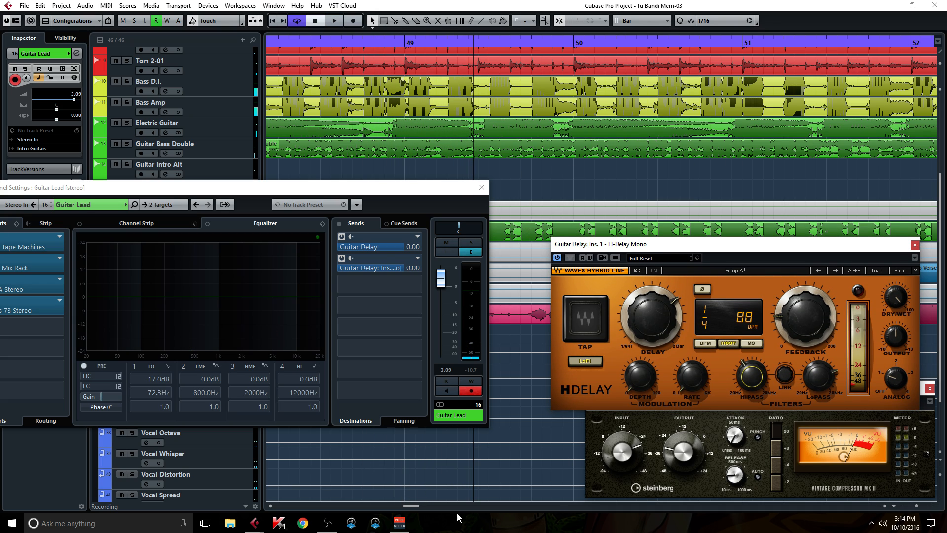
Return to the start of the Guitar Lead part near bar 40 and place the VintageCompressor and H-Delay windows side by side
{"action": "left_click_drag", "start_coordinate": [415, 506], "coordinate": [391, 508]}
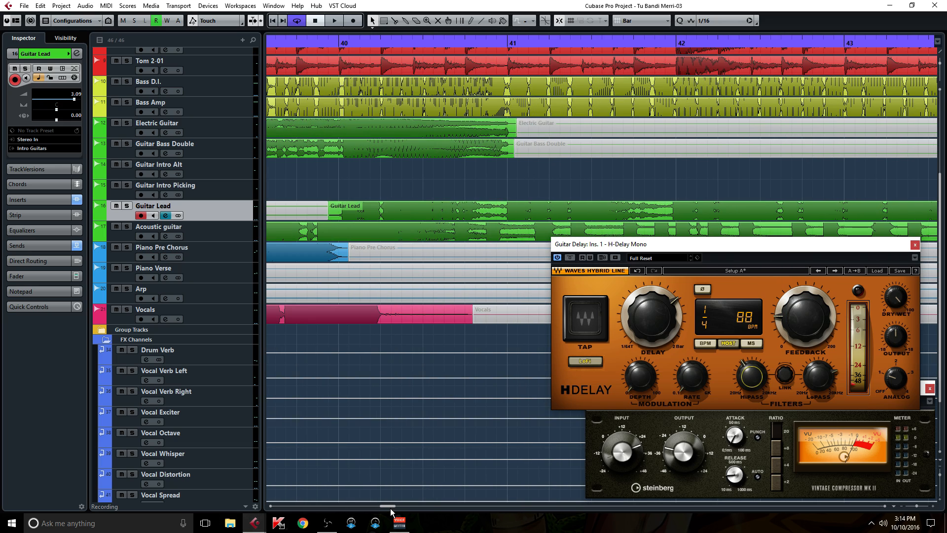
{"action": "left_click", "coordinate": [300, 43]}
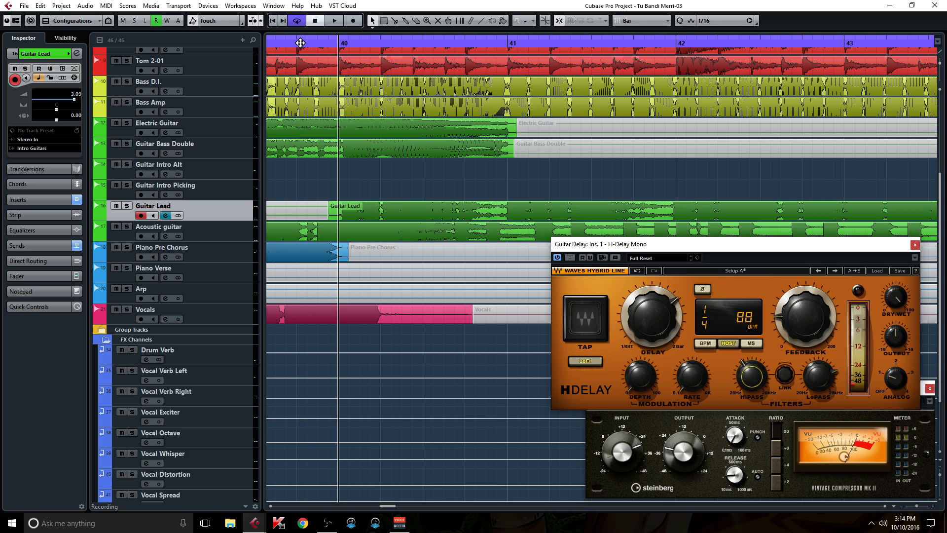
{"action": "left_click", "coordinate": [652, 422]}
{"action": "left_click_drag", "start_coordinate": [646, 392], "coordinate": [304, 364]}
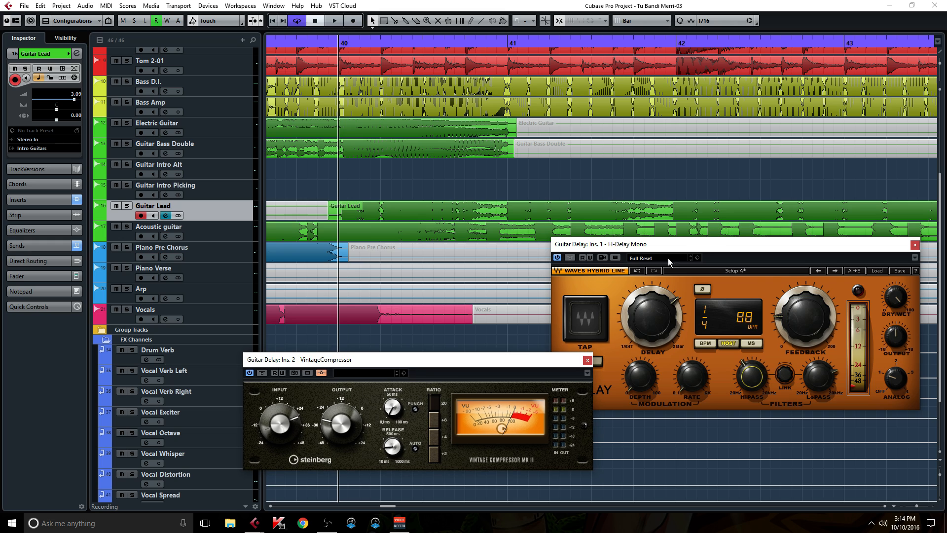
{"action": "left_click_drag", "start_coordinate": [486, 359], "coordinate": [442, 360]}
{"action": "left_click_drag", "start_coordinate": [652, 249], "coordinate": [666, 330]}
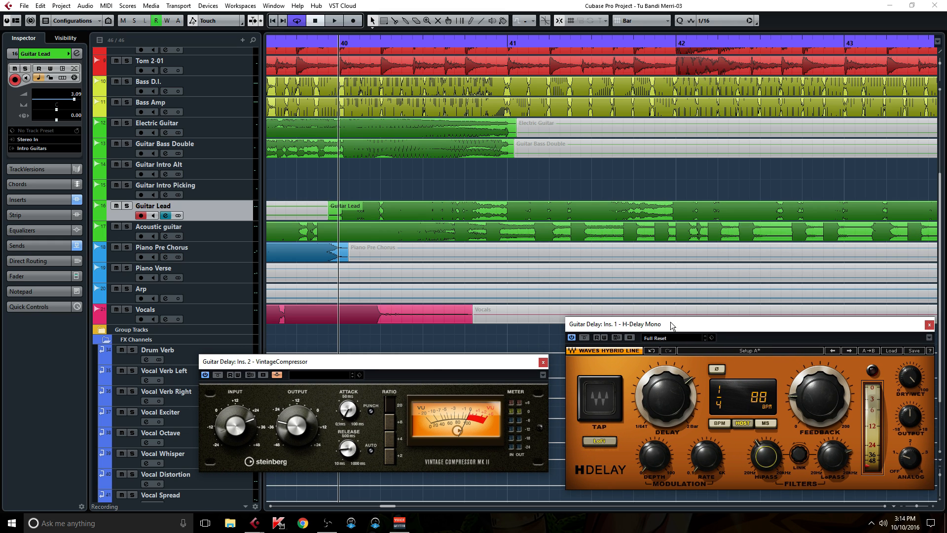
Open the Guitar Lead channel settings and play the lead part while toggling the side-chain send to compare the ducking
{"action": "left_click", "coordinate": [165, 215]}
{"action": "left_click_drag", "start_coordinate": [362, 185], "coordinate": [293, 259]}
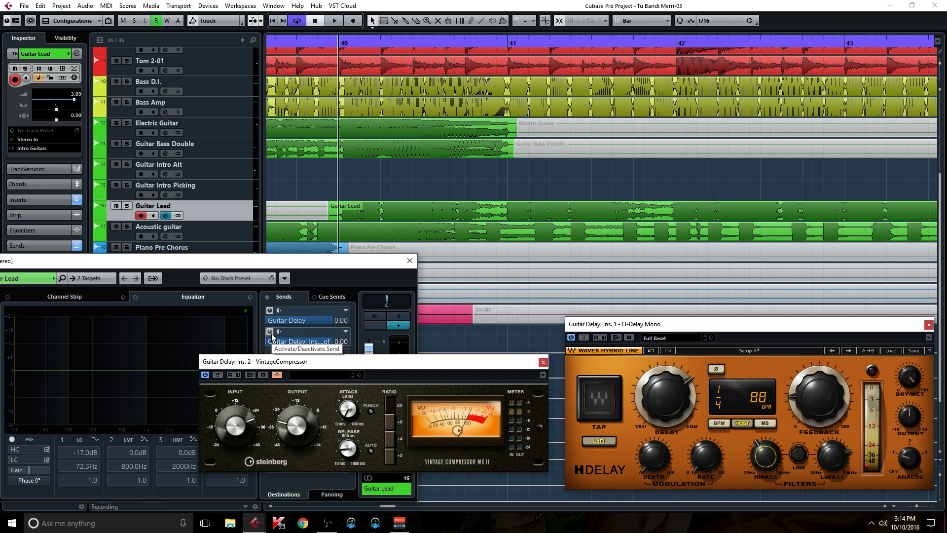
{"action": "key", "text": "space"}
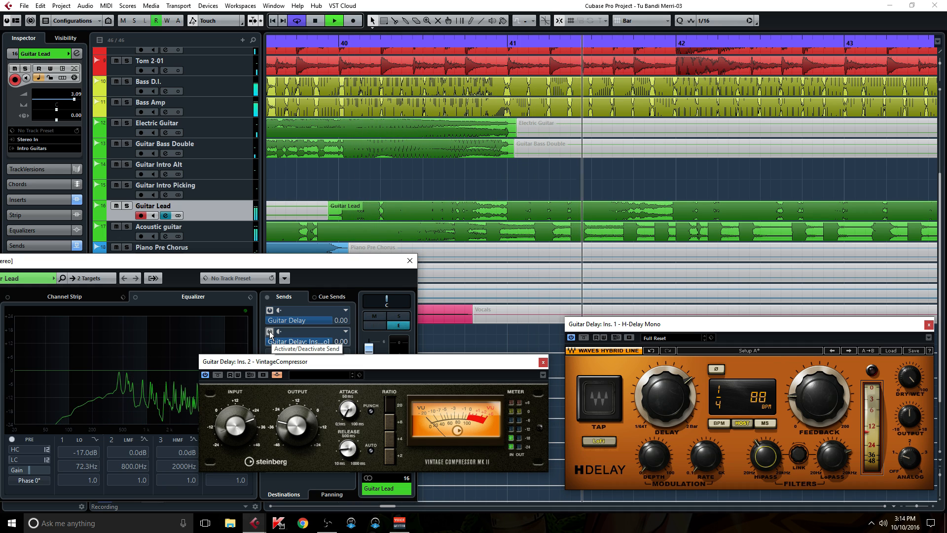
{"action": "left_click", "coordinate": [270, 333]}
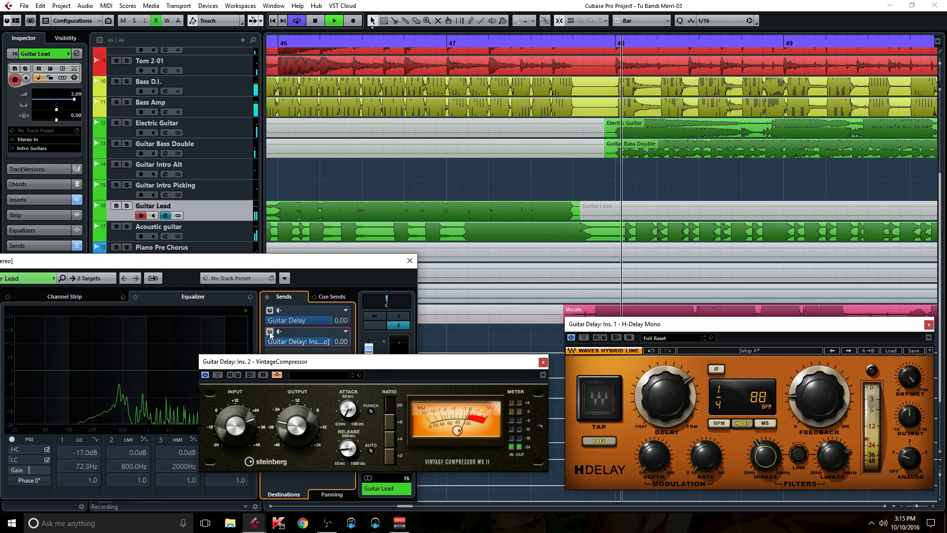
{"action": "key", "text": "space"}
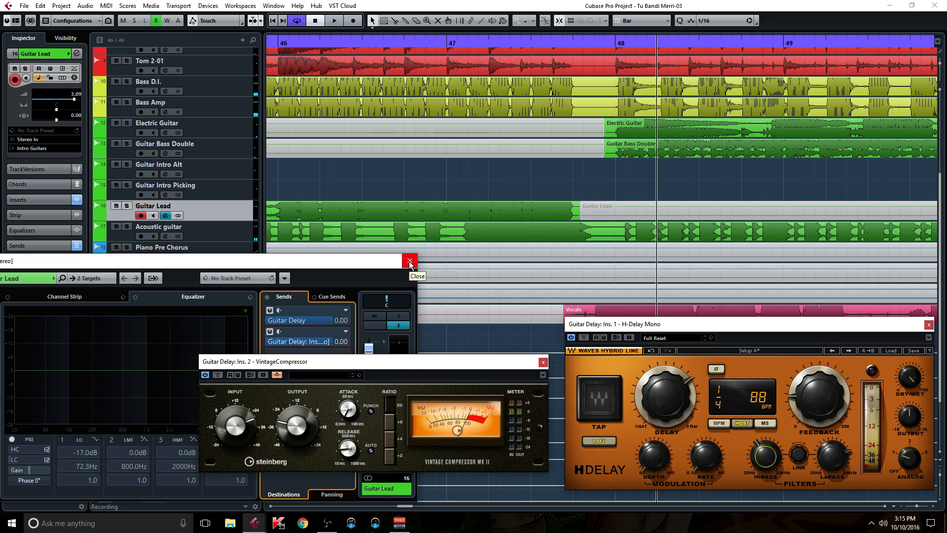
Separate the VintageCompressor window from the Guitar Lead channel settings and close the channel settings
{"action": "mouse_move", "coordinate": [353, 362]}
{"action": "left_mouse_down"}
{"action": "mouse_move", "coordinate": [348, 355]}
{"action": "mouse_move", "coordinate": [362, 359]}
{"action": "left_mouse_up"}
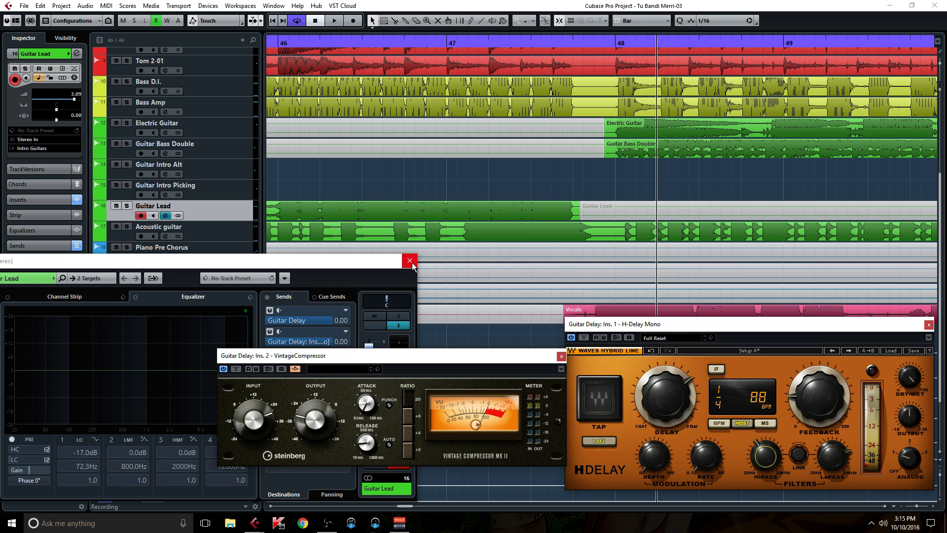
{"action": "left_click_drag", "start_coordinate": [364, 261], "coordinate": [422, 151]}
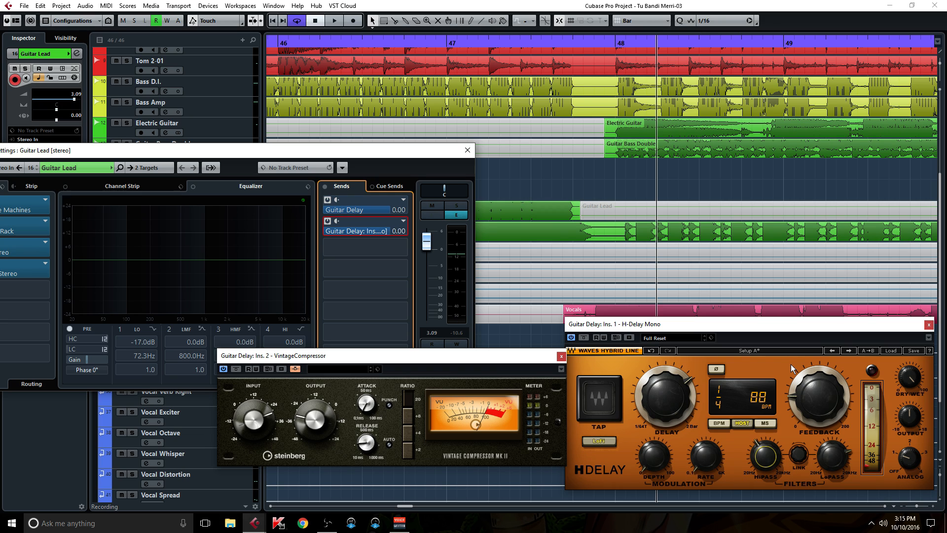
{"action": "left_click", "coordinate": [468, 151]}
View the channel settings of the Vocal Delay and Guitar Delay FX tracks and close them
{"action": "scroll", "coordinate": [134, 499], "scroll_direction": "down", "scroll_amount": 3}
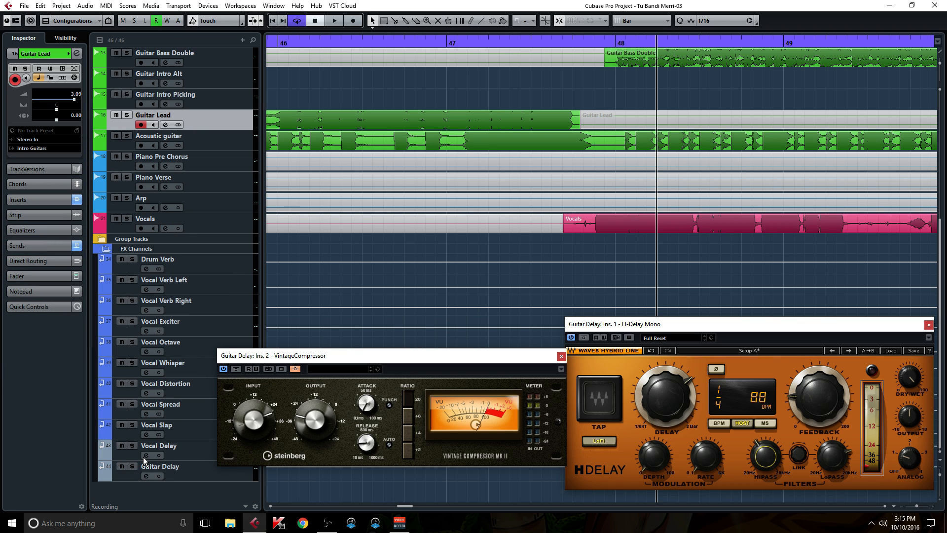
{"action": "left_click", "coordinate": [146, 455]}
{"action": "left_click", "coordinate": [145, 455]}
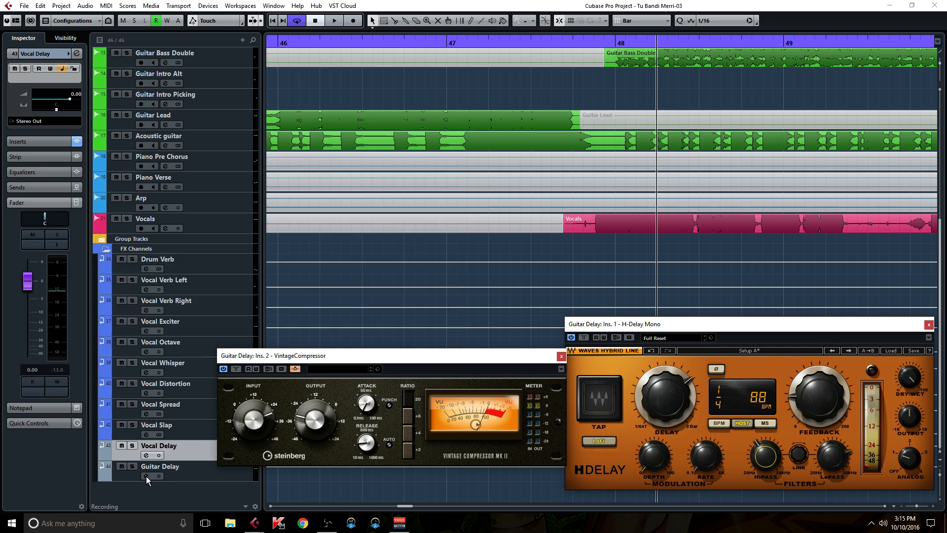
{"action": "left_click", "coordinate": [146, 475]}
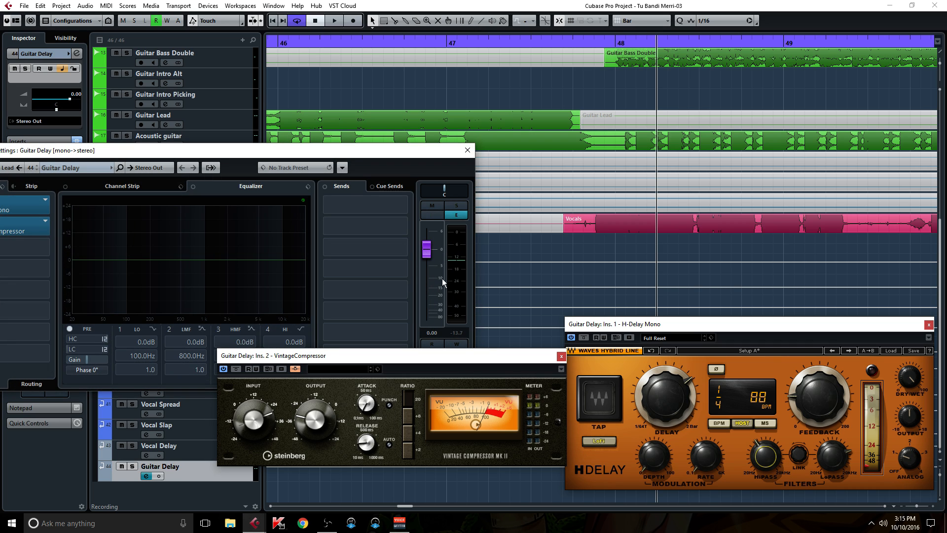
{"action": "left_click", "coordinate": [468, 151]}
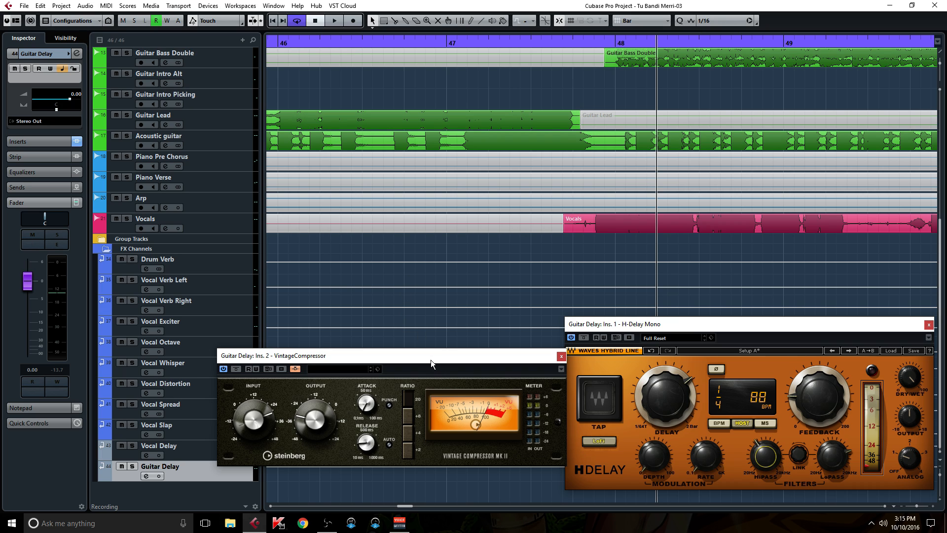
{"action": "left_click_drag", "start_coordinate": [411, 357], "coordinate": [387, 353]}
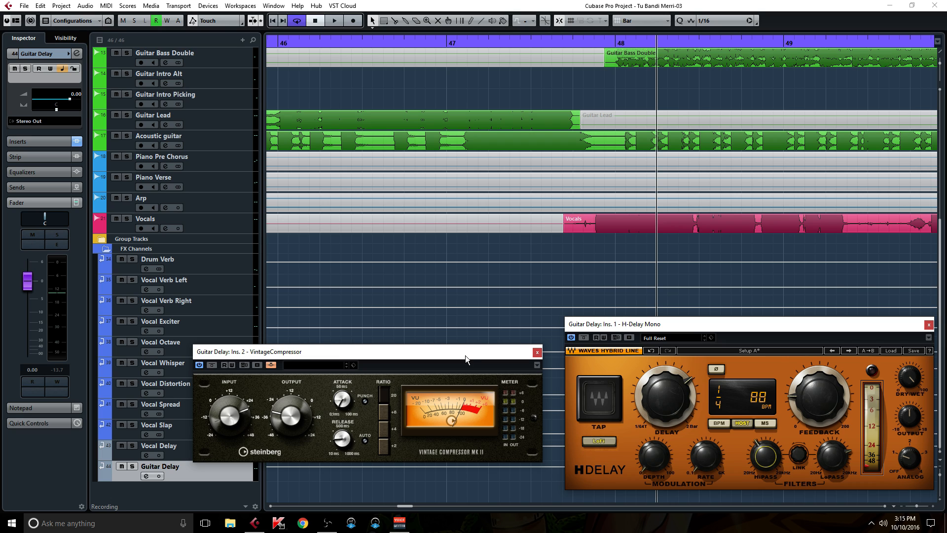
{"action": "left_click_drag", "start_coordinate": [620, 324], "coordinate": [601, 319]}
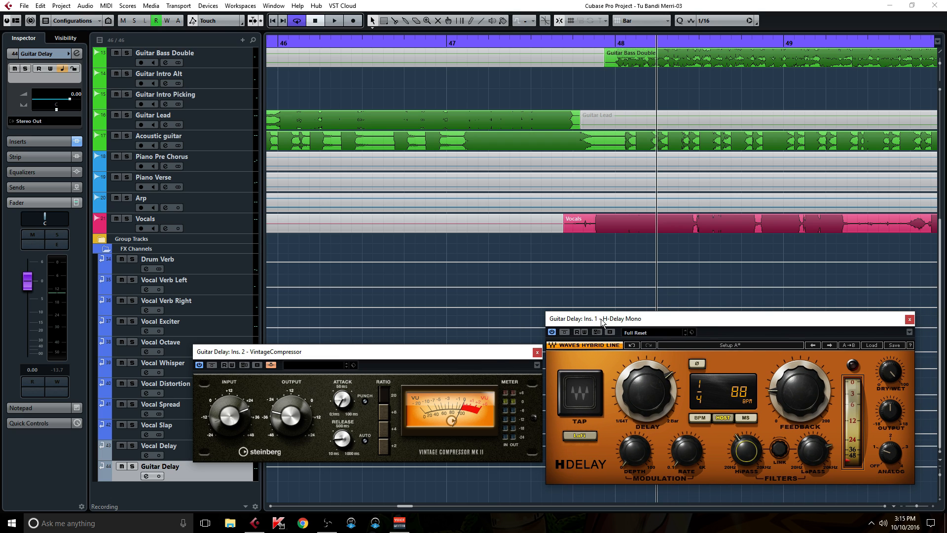